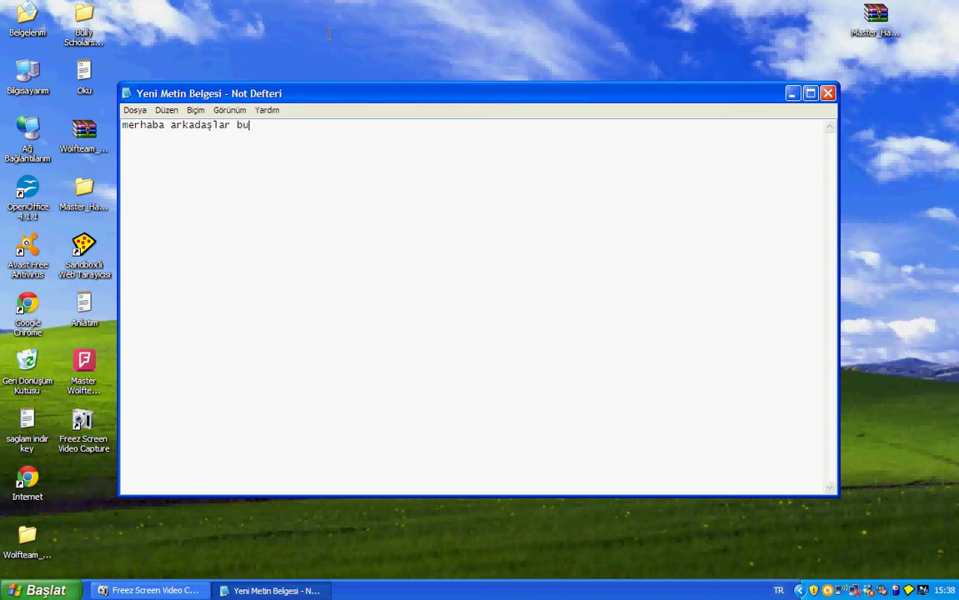
# - Complete the note's first line as "merhaba arkadaşlar bugün sizlere nasıl şarkı yüklendiğini öğretecegim..." and begin a new line
pyautogui.write('ugün sizlere nasıl ş')
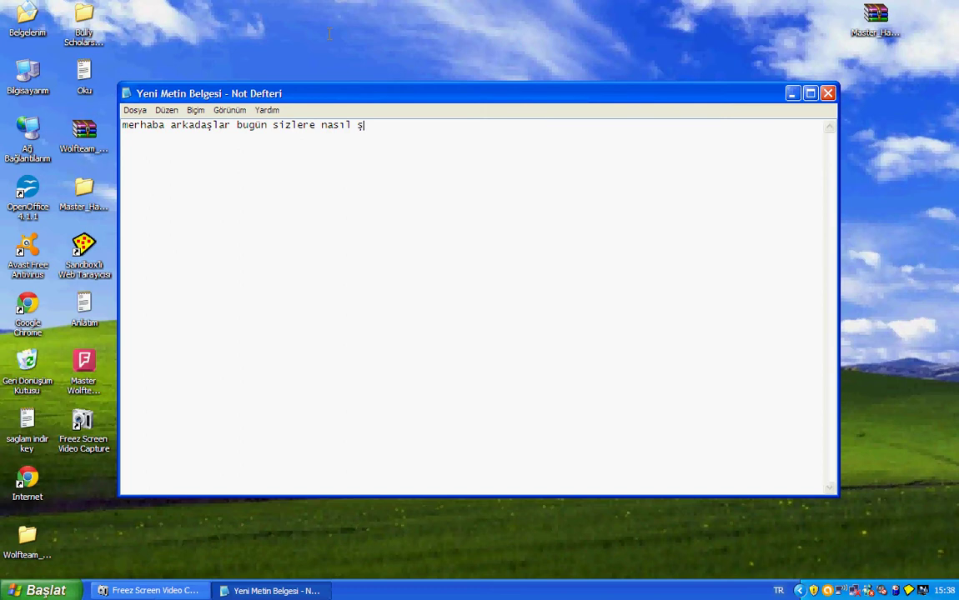
pyautogui.write('arkı yüklendiğini ')
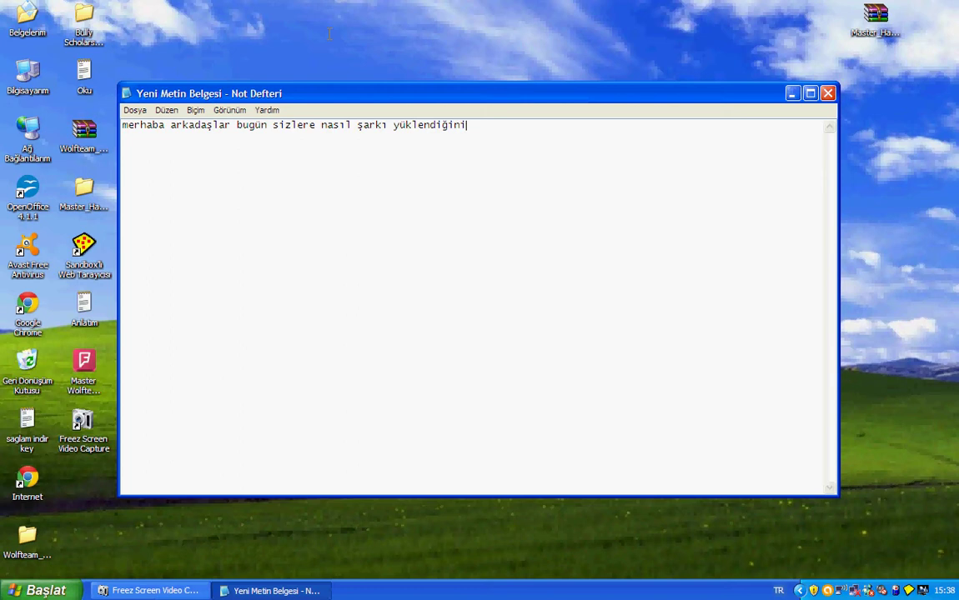
pyautogui.write('öğretecegim...')
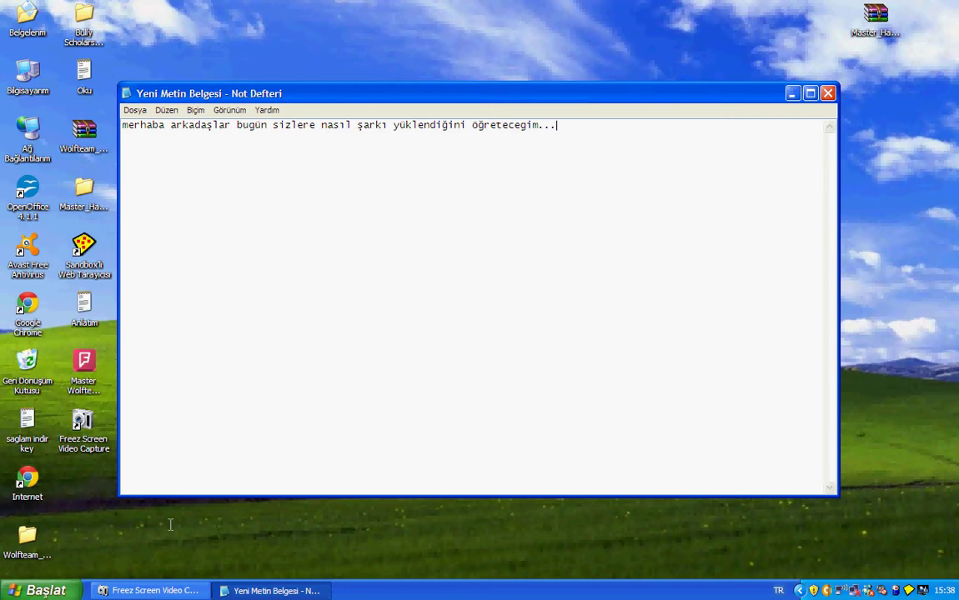
pyautogui.press('Return')
# - Launch the Chrome browser, and write "ilk olarak google ye giriyoruz." on the second line of the Notepad note
pyautogui.click(28, 482)
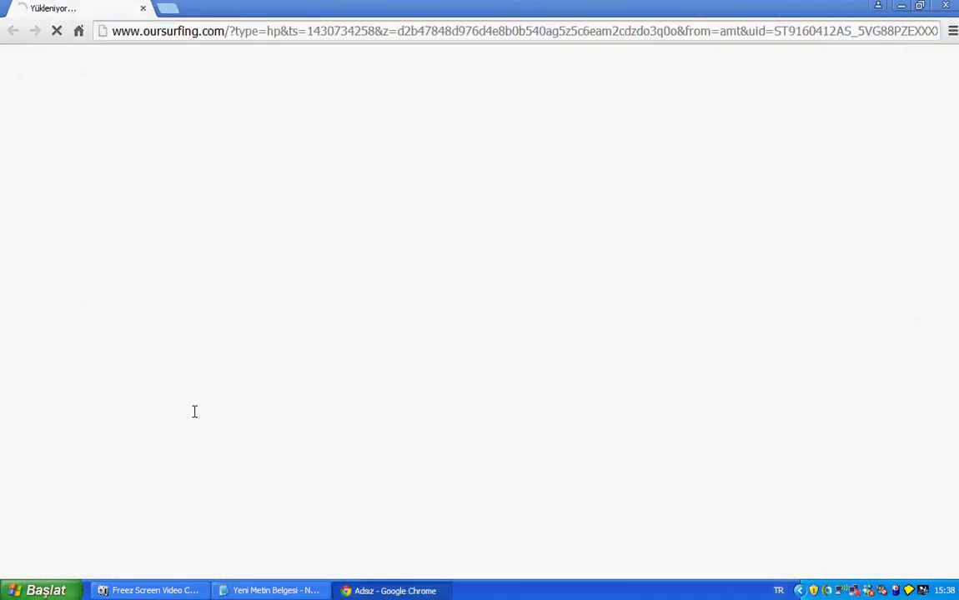
pyautogui.click(271, 590)
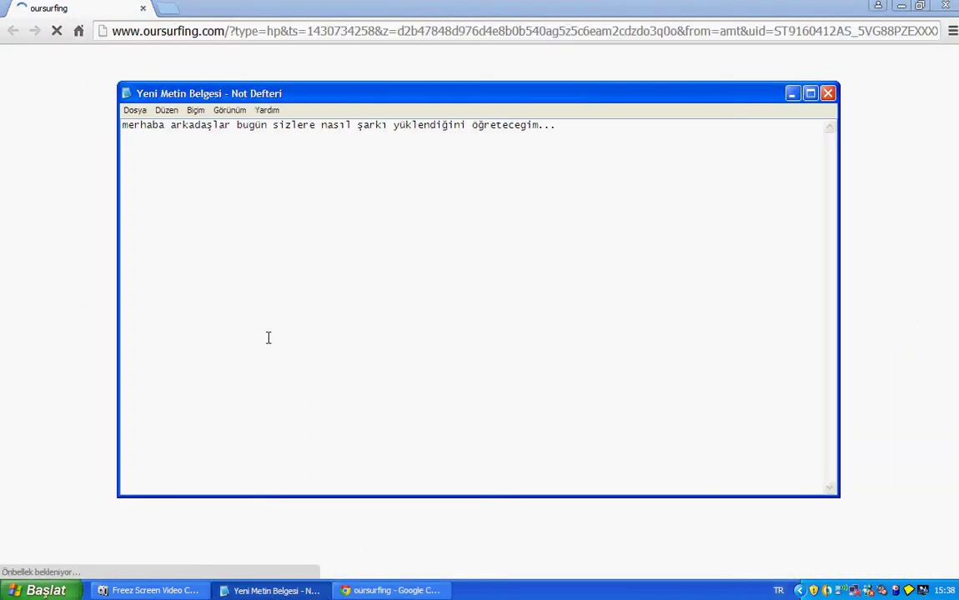
pyautogui.write('ilk ')
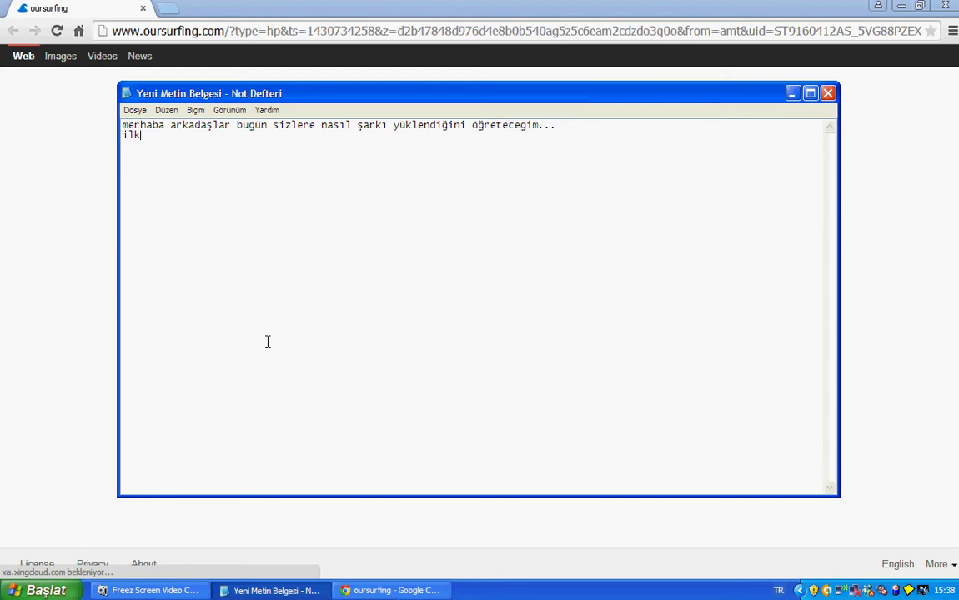
pyautogui.write('olar')
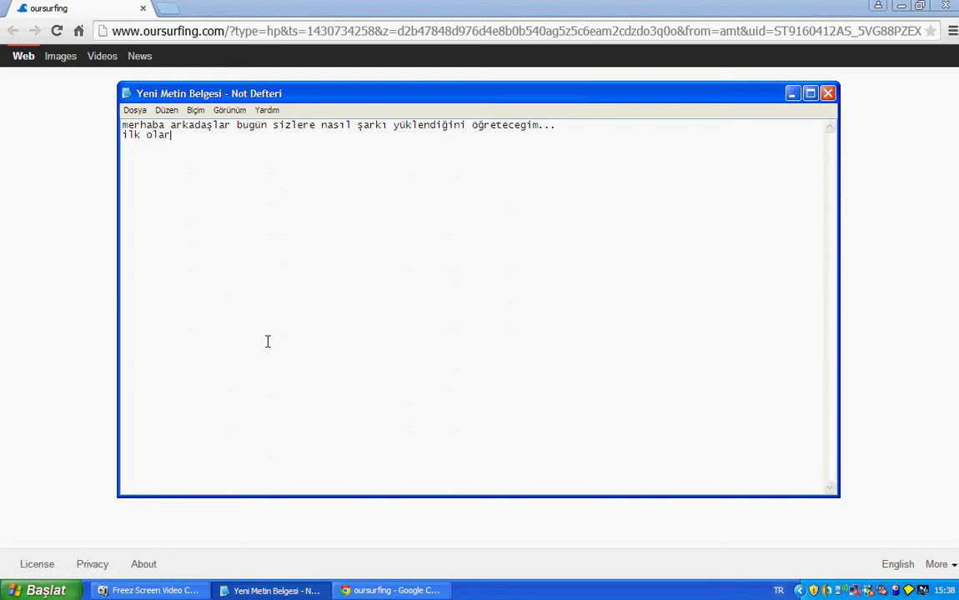
pyautogui.write('ak google ye giriy')
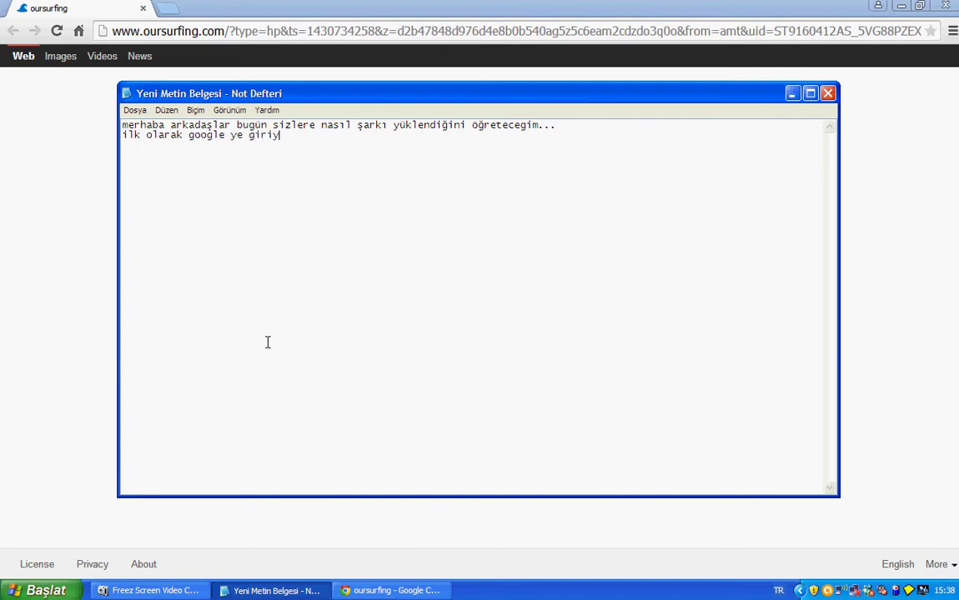
pyautogui.write('oruz.')
pyautogui.click(201, 12)
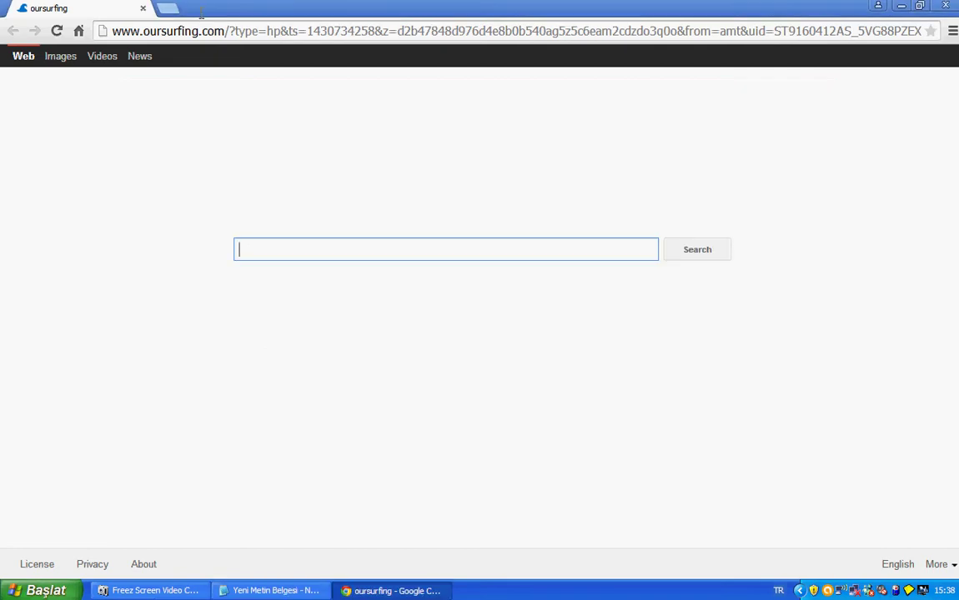
pyautogui.write('google')
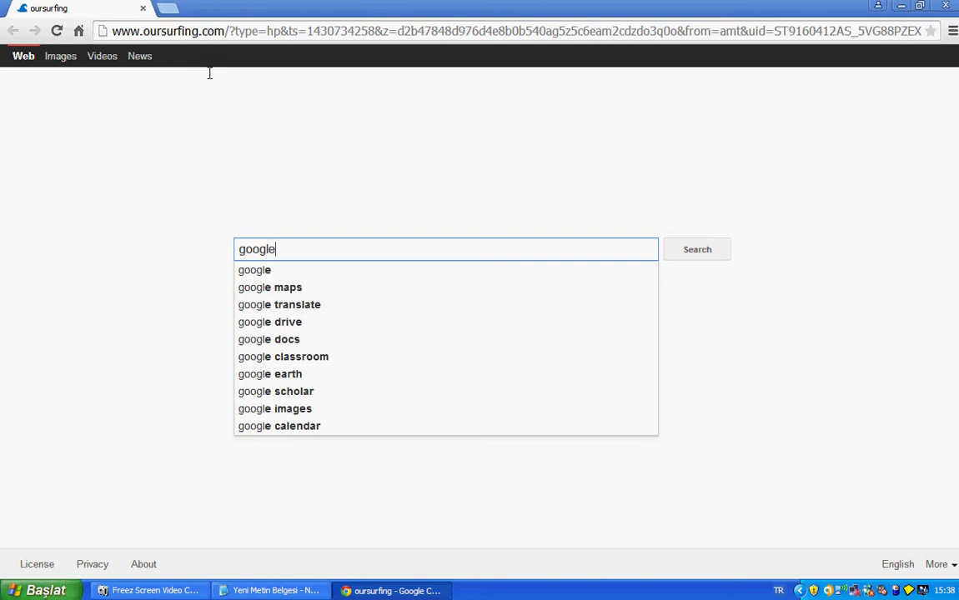
pyautogui.press('Return')
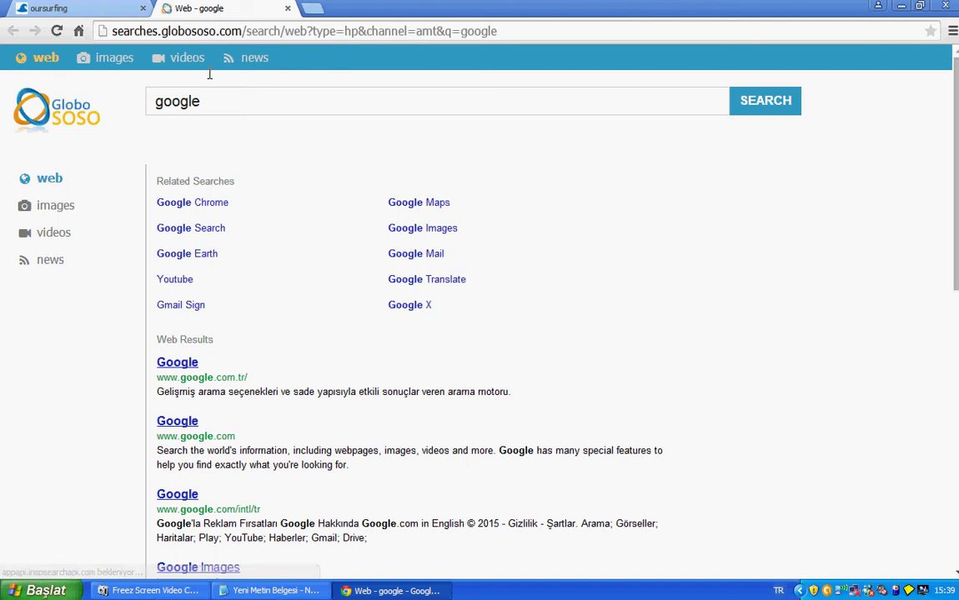
pyautogui.click(188, 360)
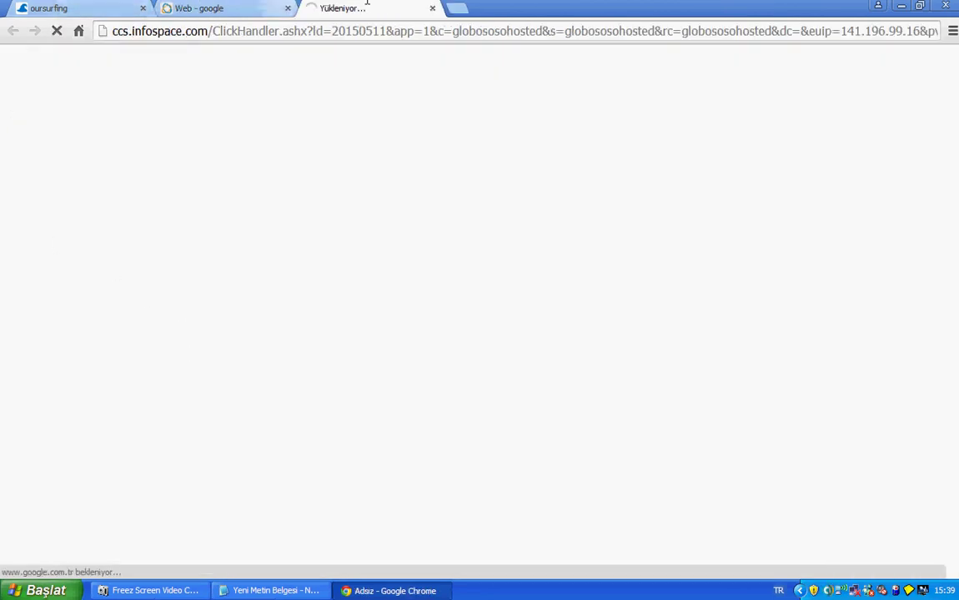
pyautogui.click(142, 8)
# - Switch to Notepad and append "sonra youtube ye giriyoruz." to the second line of the note
pyautogui.click(350, 590)
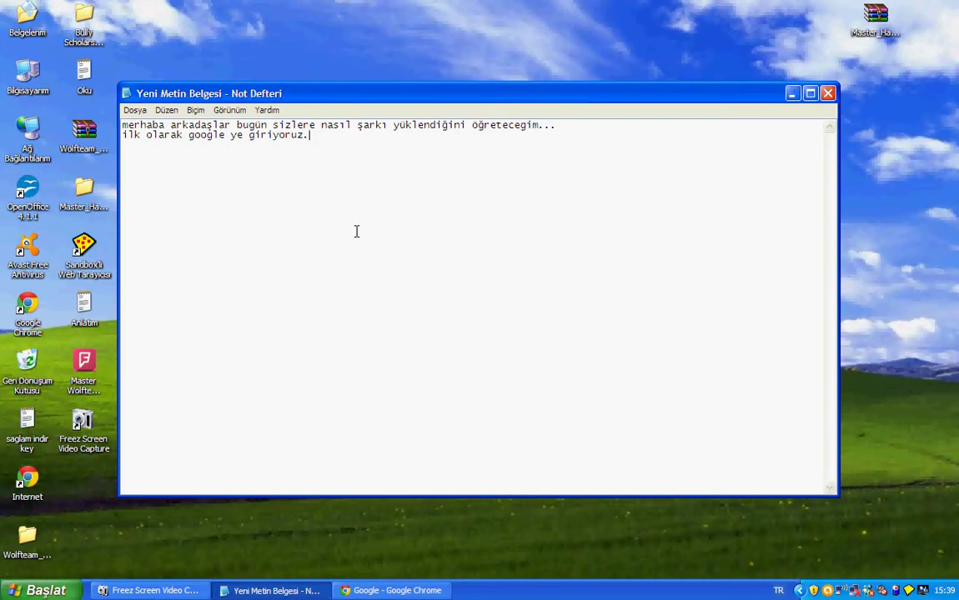
pyautogui.write('sonra youtube ye ')
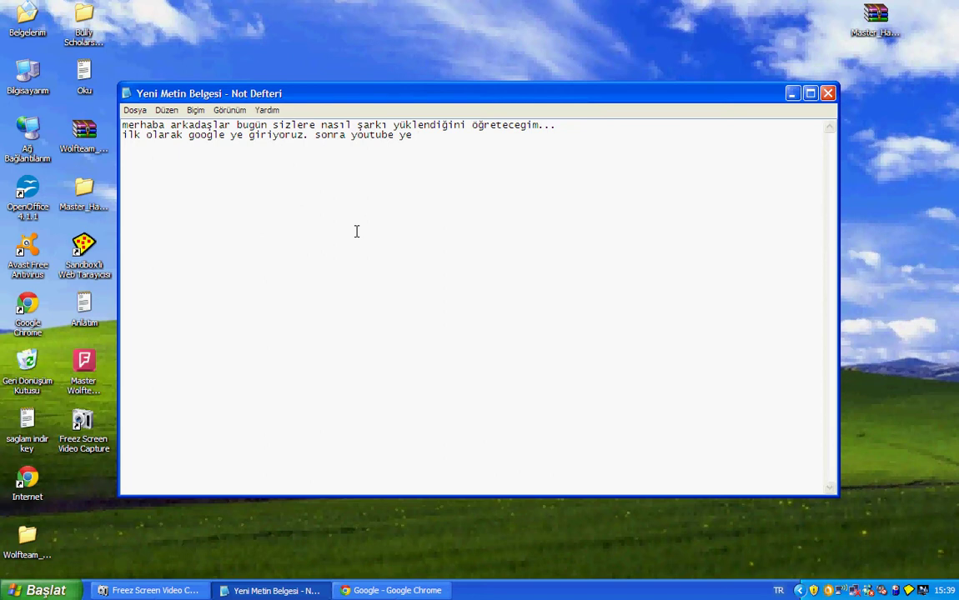
pyautogui.write('giriyoruz.')
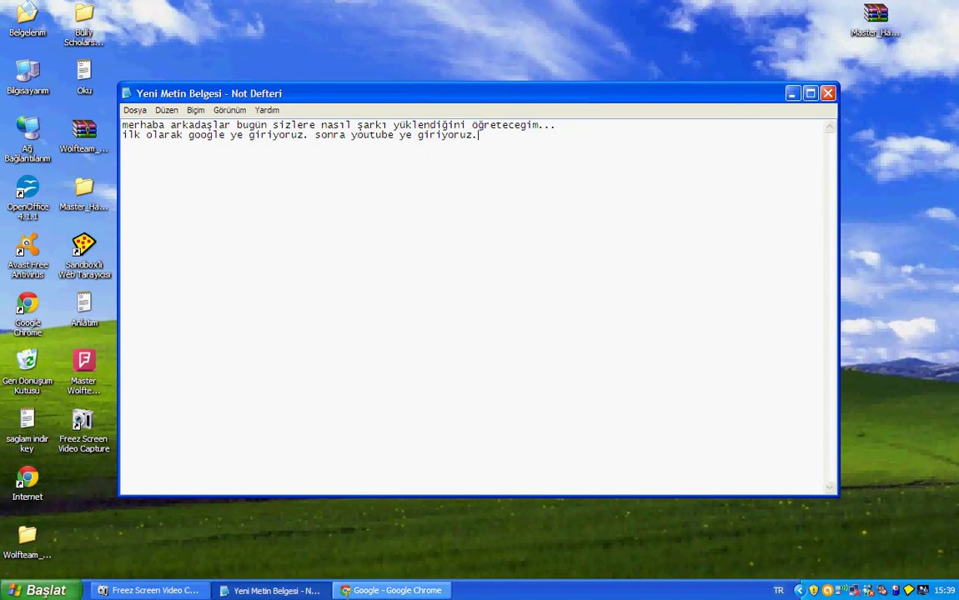
pyautogui.click(392, 590)
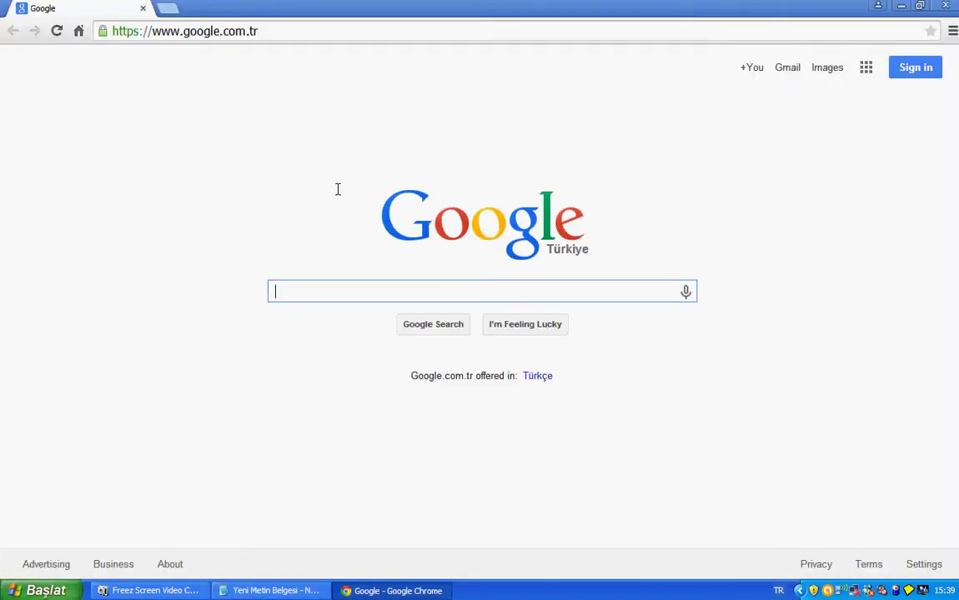
pyautogui.write('y')
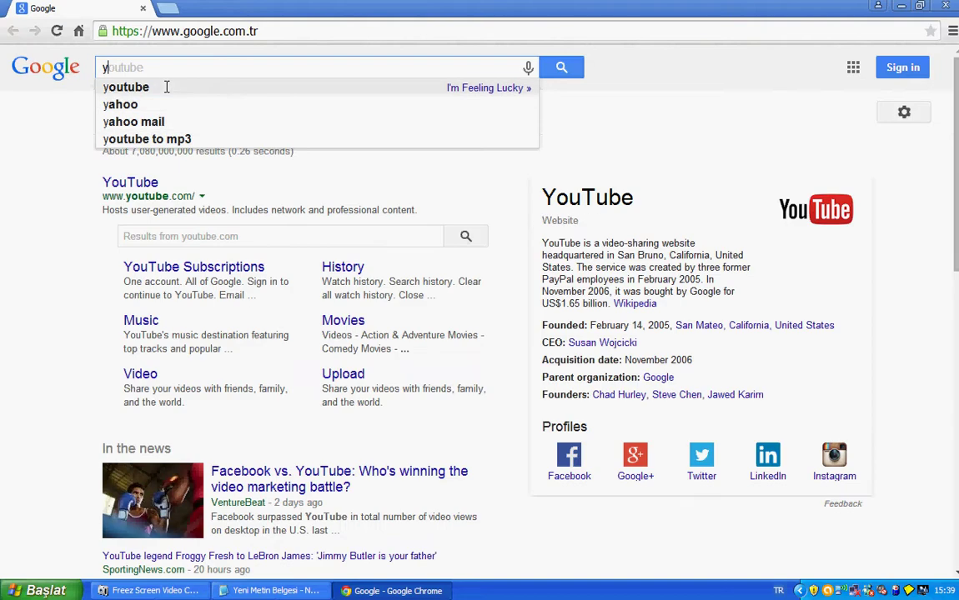
pyautogui.click(170, 85)
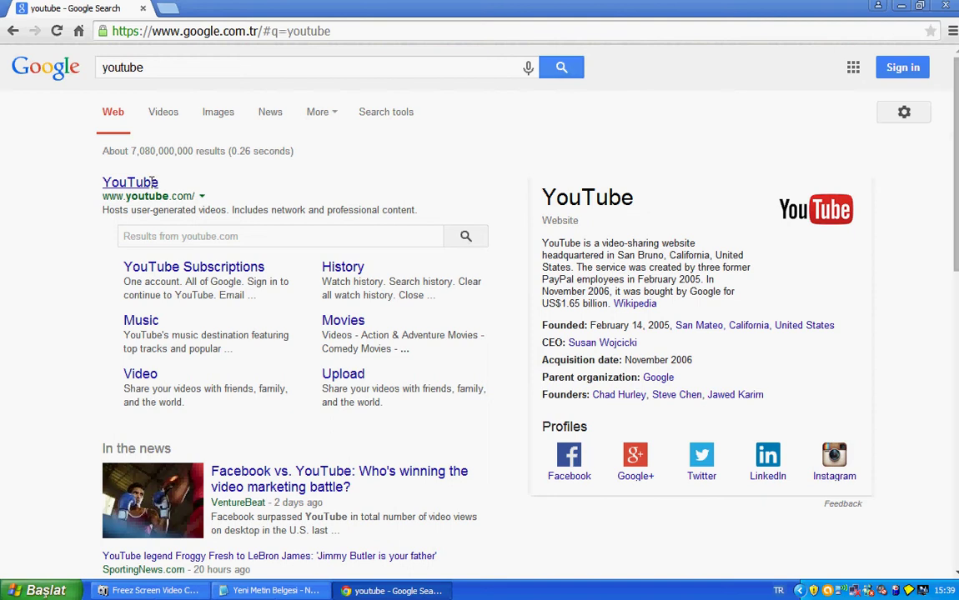
pyautogui.click(146, 178)
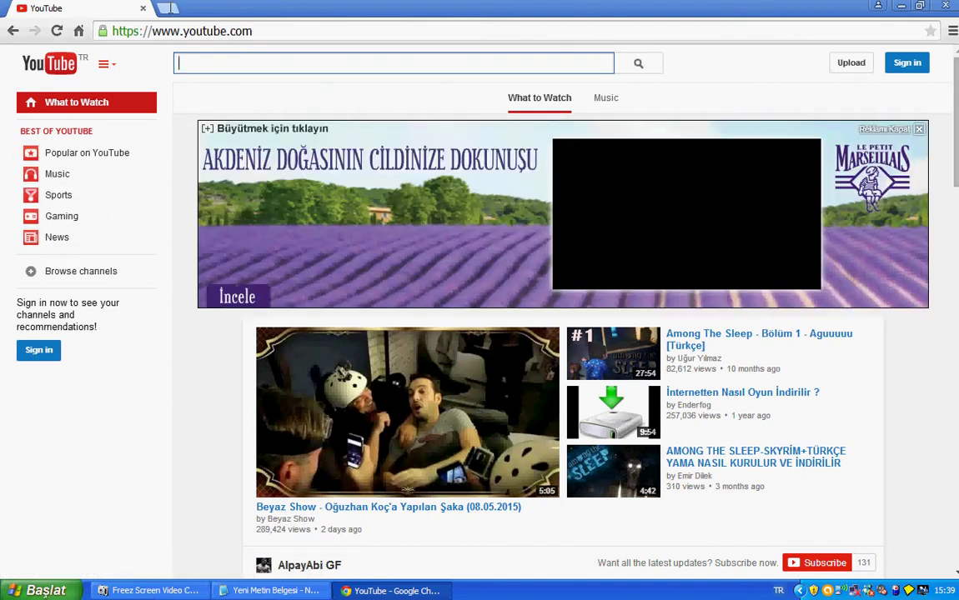
# - Open a new browser tab, and append "şimdide mp 3 dönüştürücüye." to the second line of the Notepad note
pyautogui.click(166, 7)
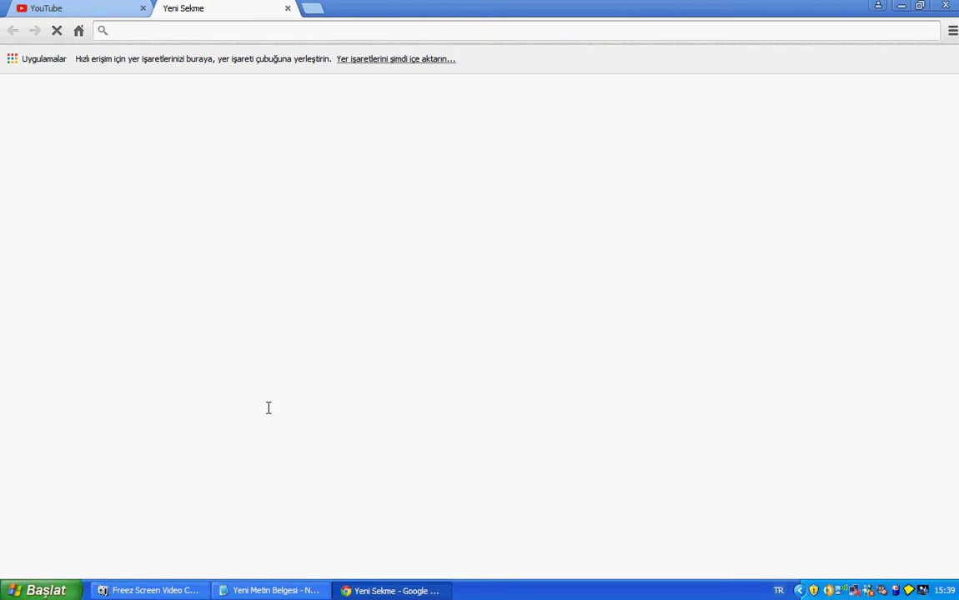
pyautogui.click(269, 590)
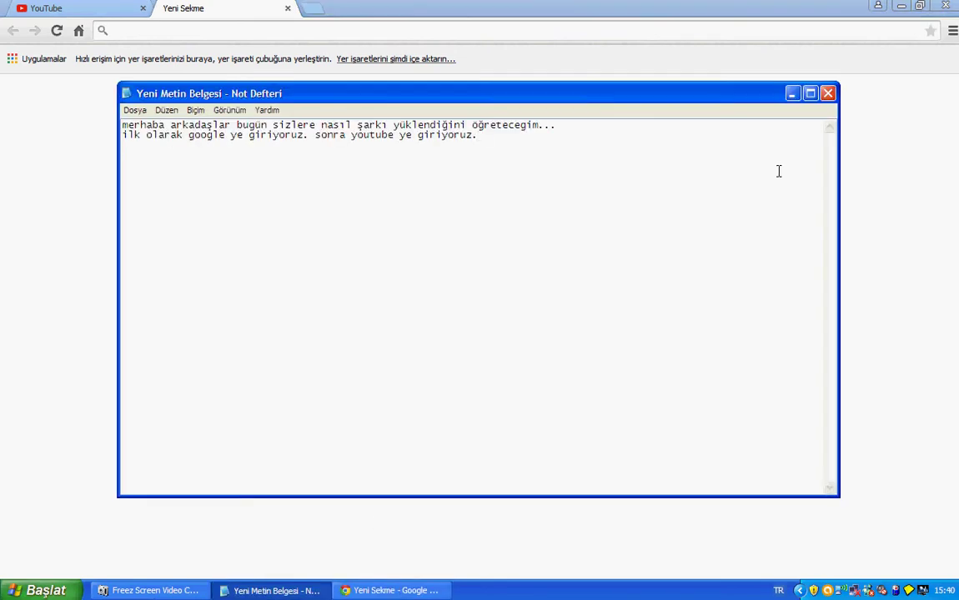
pyautogui.write('şimdide mp 3 dö')
pyautogui.write('nüşt')
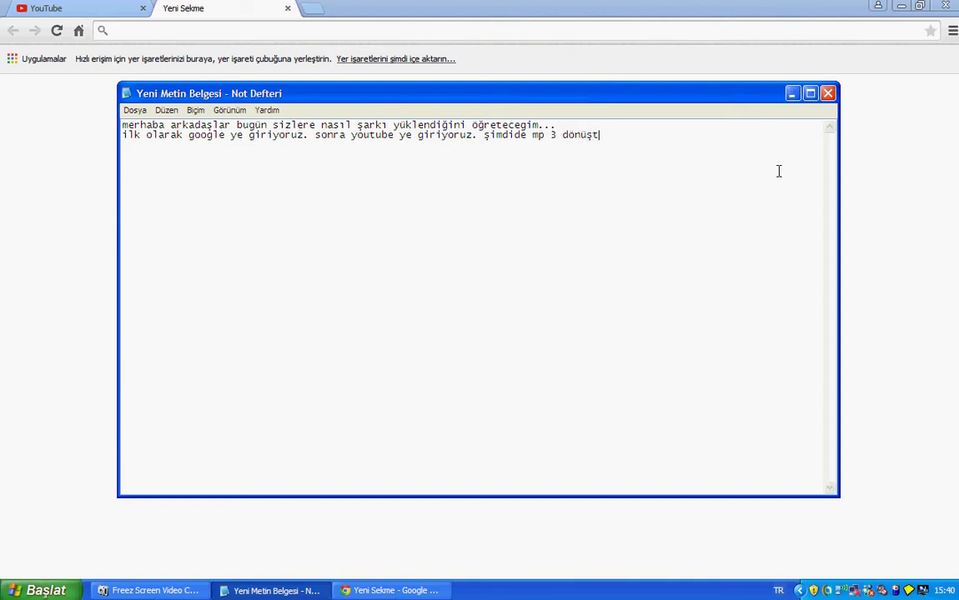
pyautogui.write('ürücüye.')
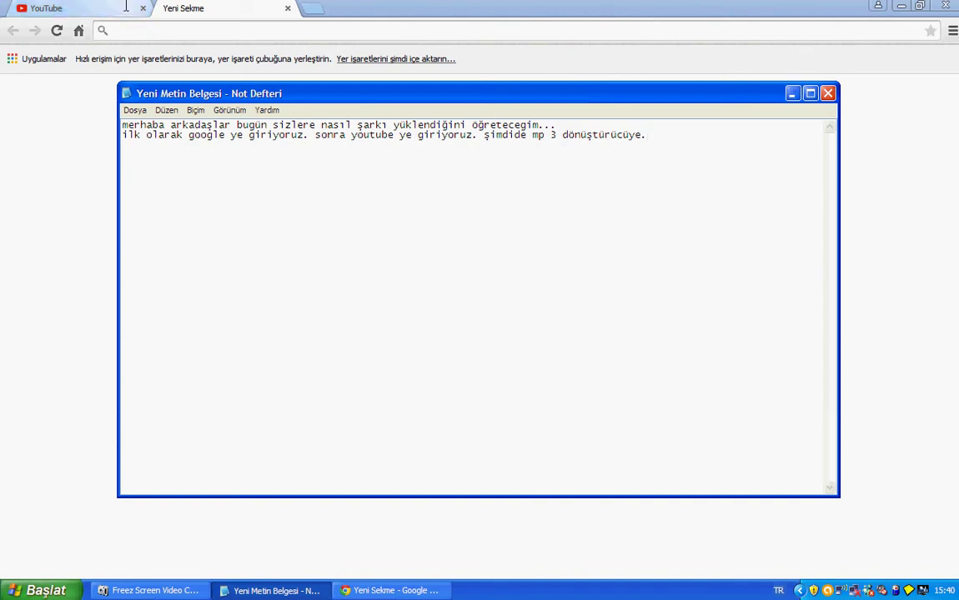
pyautogui.click(97, 7)
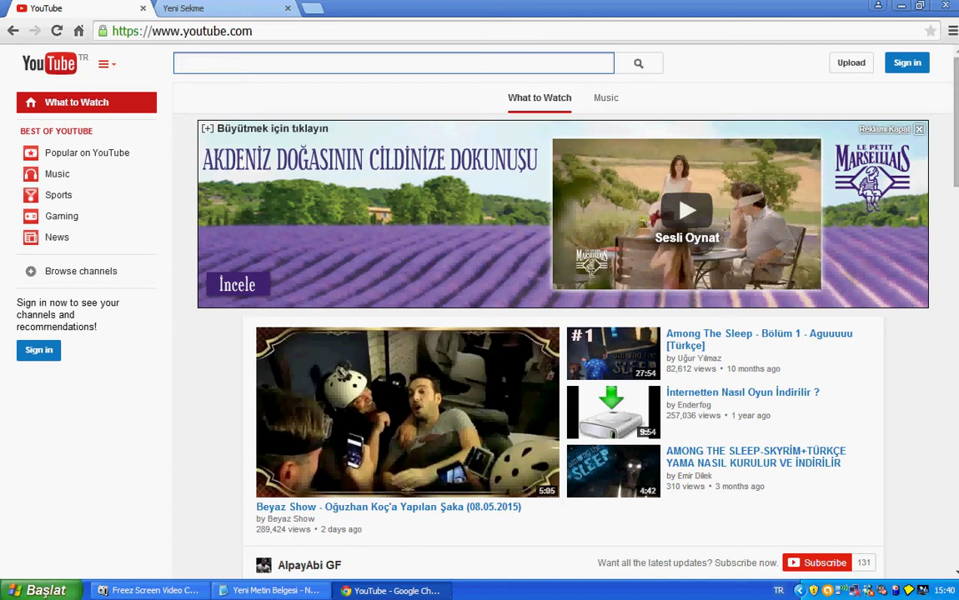
pyautogui.click(158, 8)
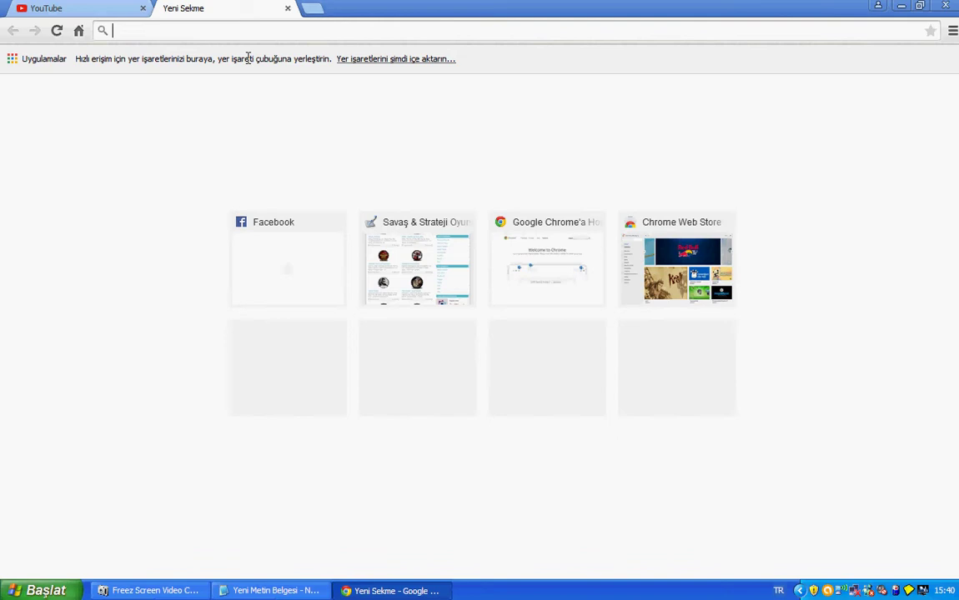
pyautogui.write('g')
pyautogui.press('Return')
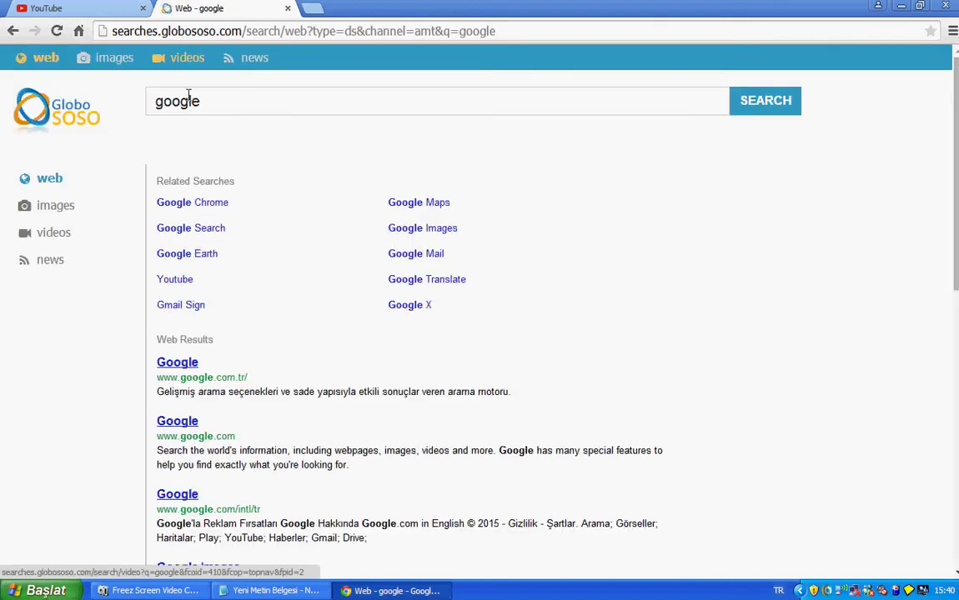
pyautogui.click(184, 361)
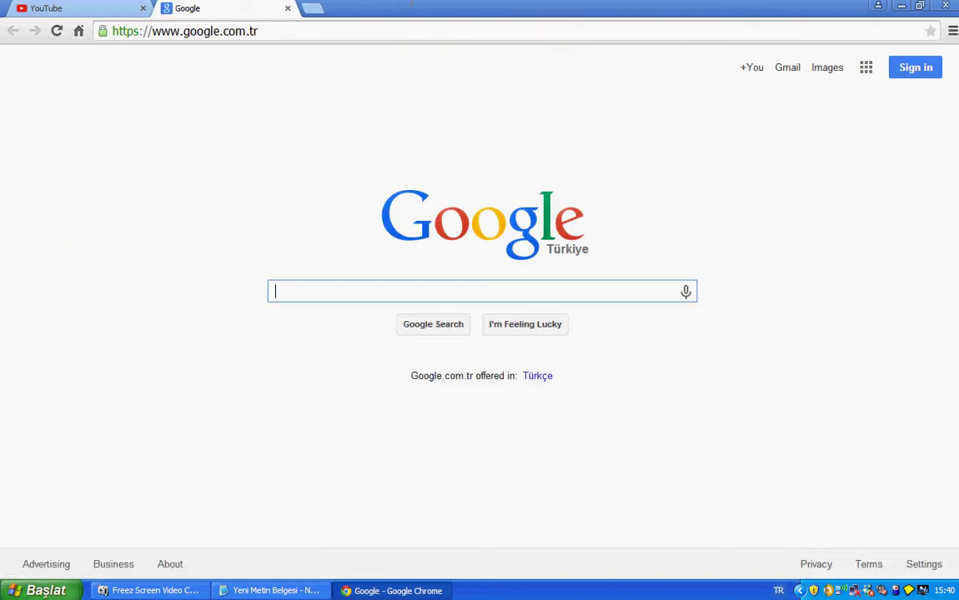
pyautogui.write('yo')
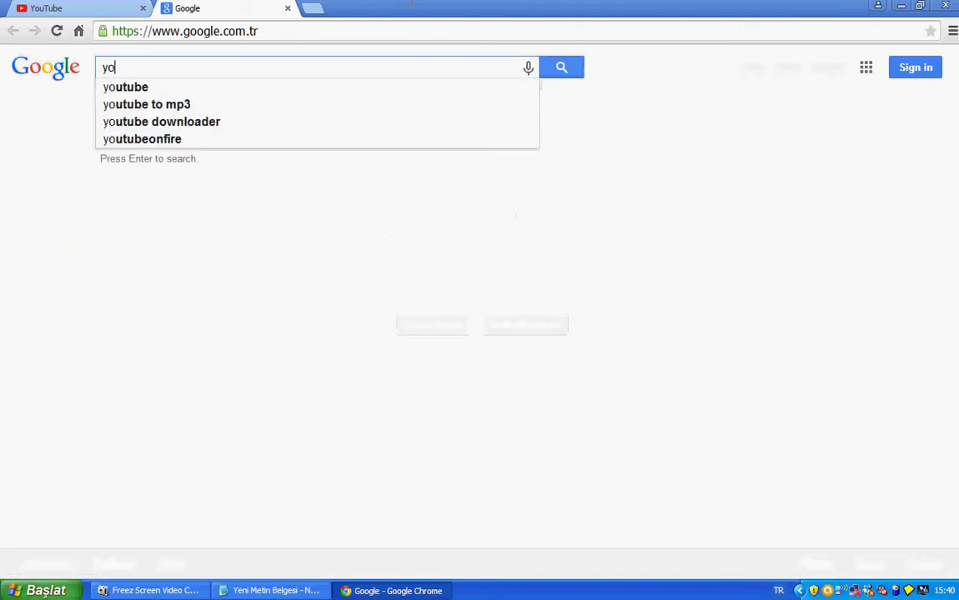
pyautogui.write('utube ')
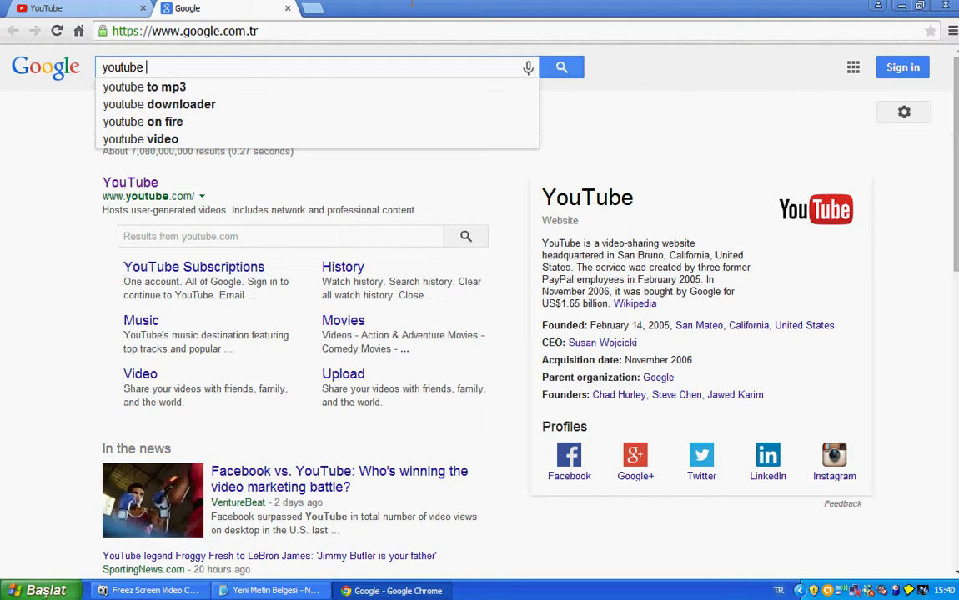
pyautogui.write('m3')
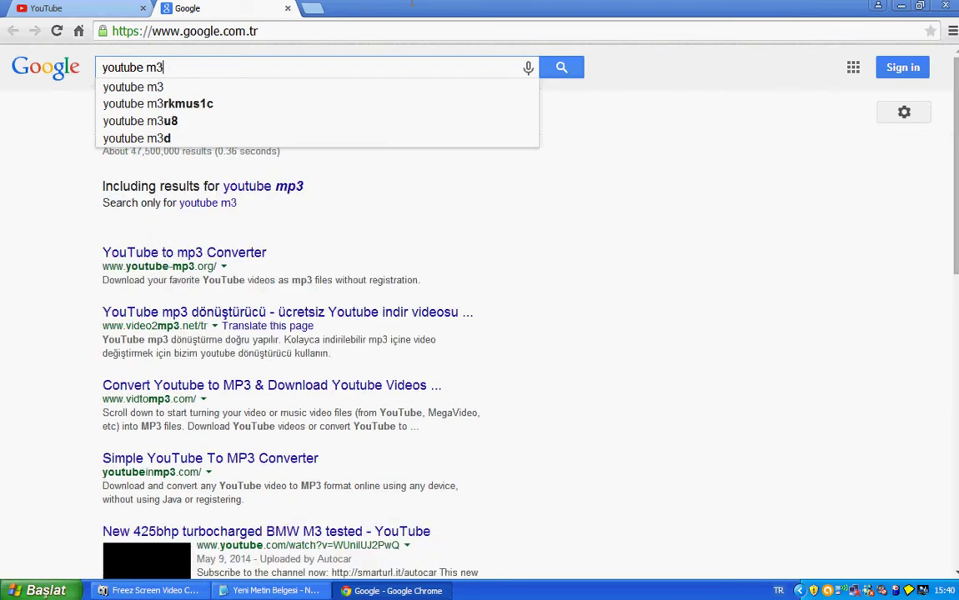
pyautogui.press('Return')
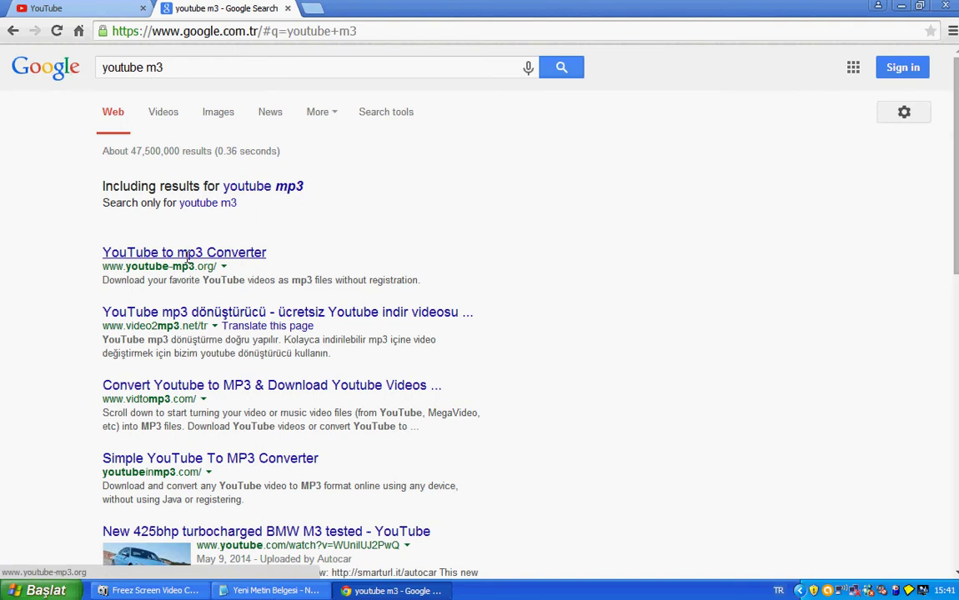
pyautogui.click(185, 251)
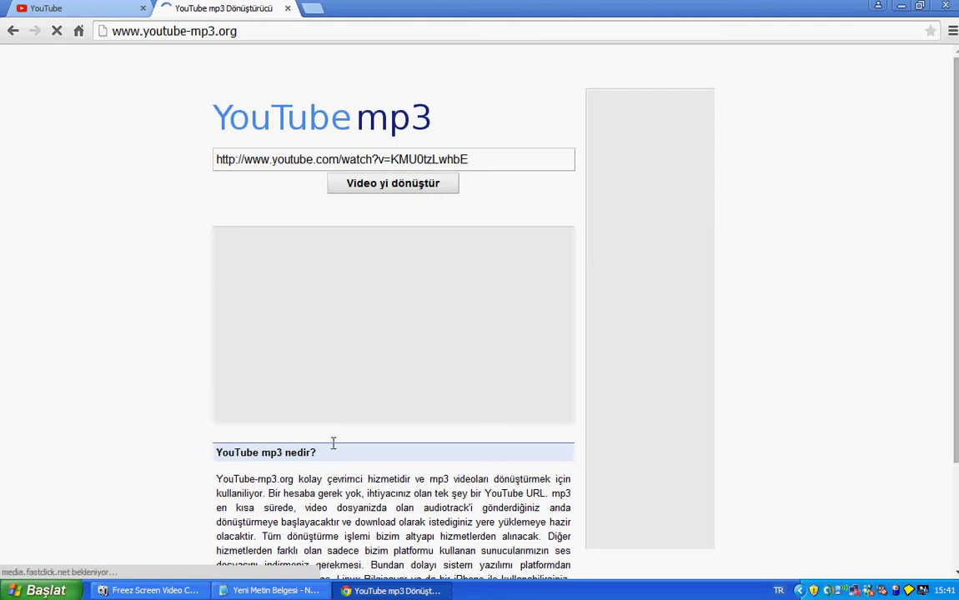
# - Switch the YouTube mp3 converter site to its Türkçe version and view its "YouTube mp3 nedir?" description
pyautogui.scroll(-3, 332, 441)
pyautogui.moveTo(215, 343); pyautogui.dragTo(444, 373)
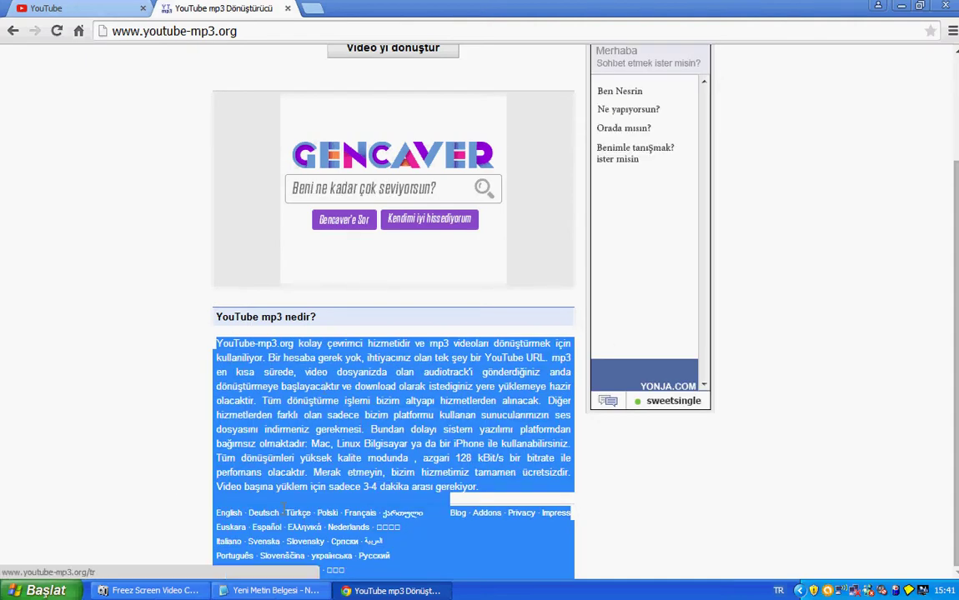
pyautogui.click(298, 513)
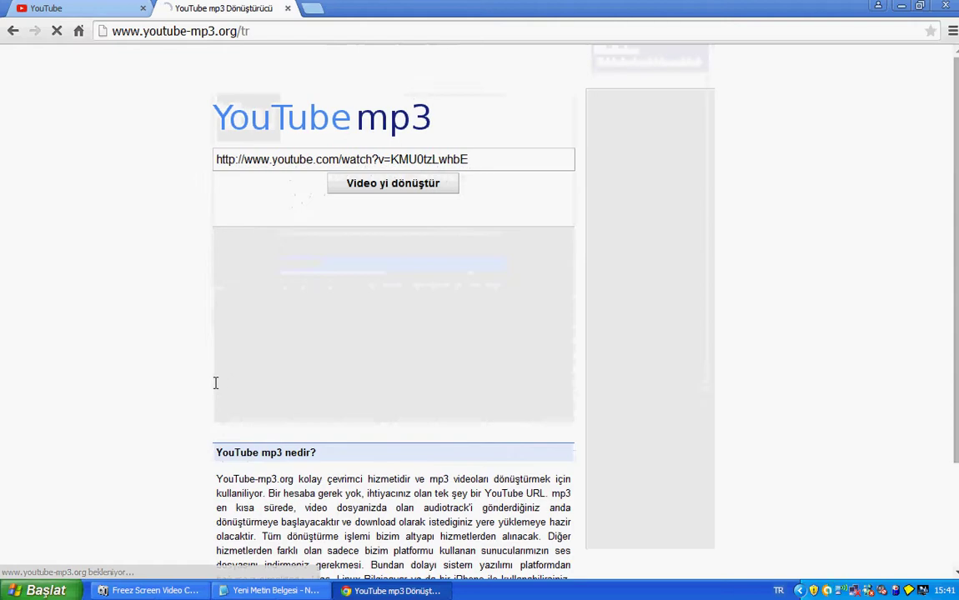
pyautogui.scroll(-1, 219, 366)
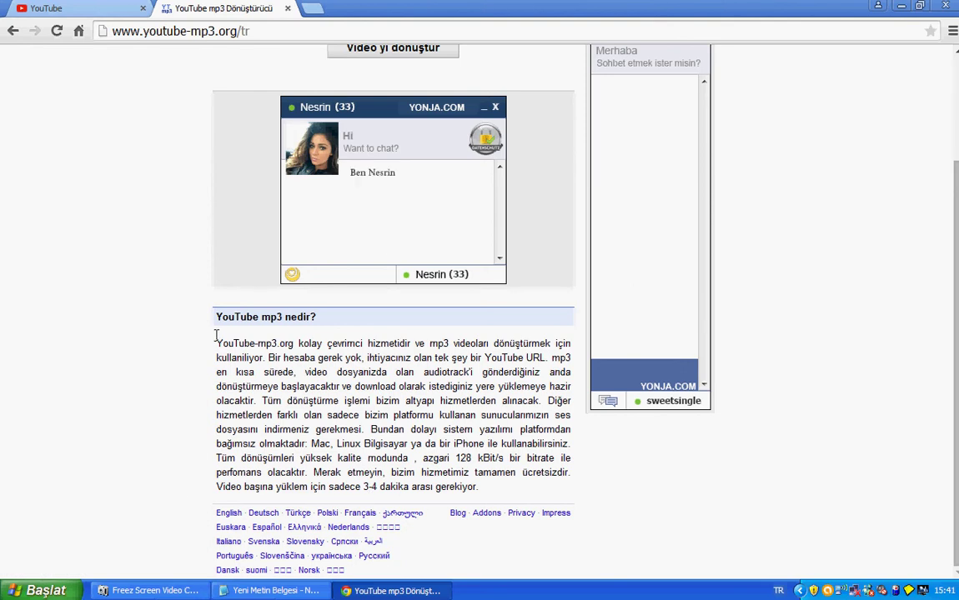
# - Highlight and read the opening lines of the "YouTube mp3 nedir?" description, clear the selection, and return to the converter's video link field
pyautogui.moveTo(215, 338); pyautogui.dragTo(575, 348)
pyautogui.moveTo(255, 331); pyautogui.dragTo(564, 342)
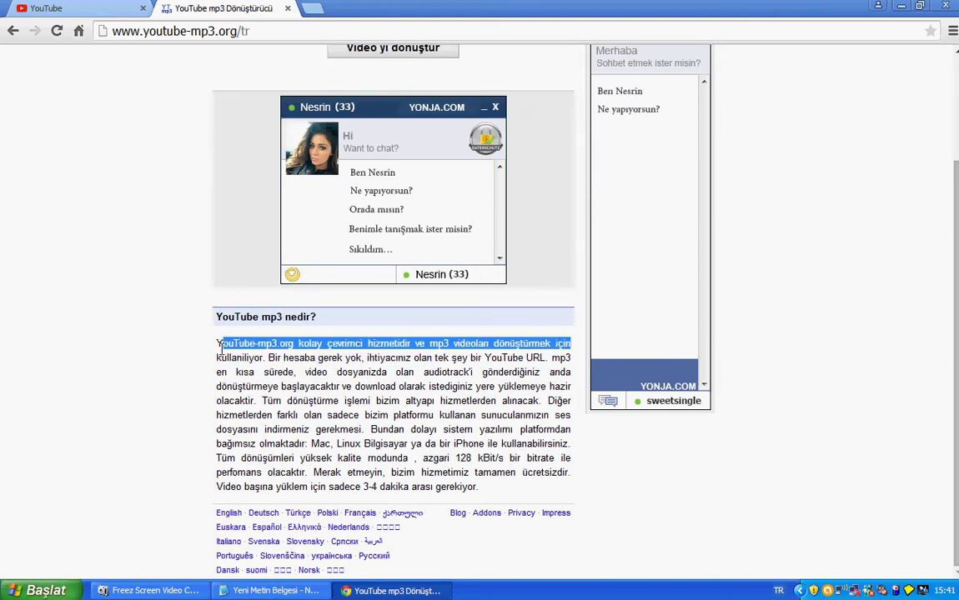
pyautogui.moveTo(215, 357); pyautogui.dragTo(570, 356)
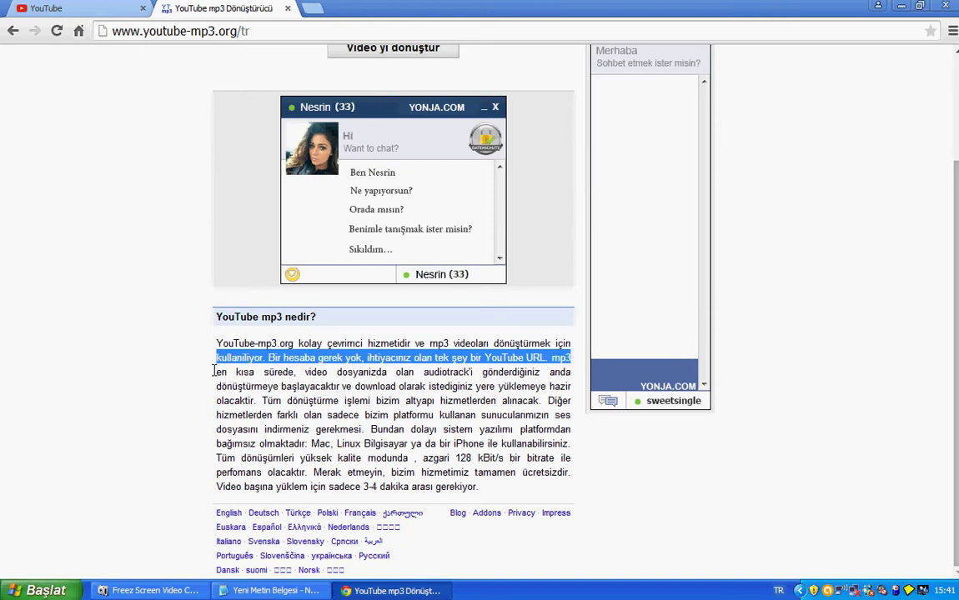
pyautogui.moveTo(218, 372); pyautogui.dragTo(580, 395)
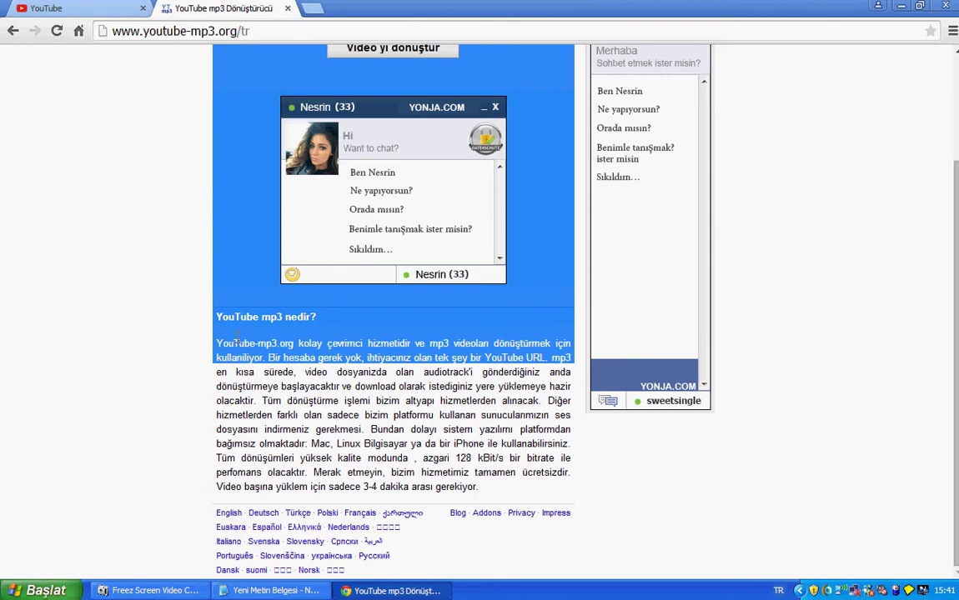
pyautogui.click(193, 345)
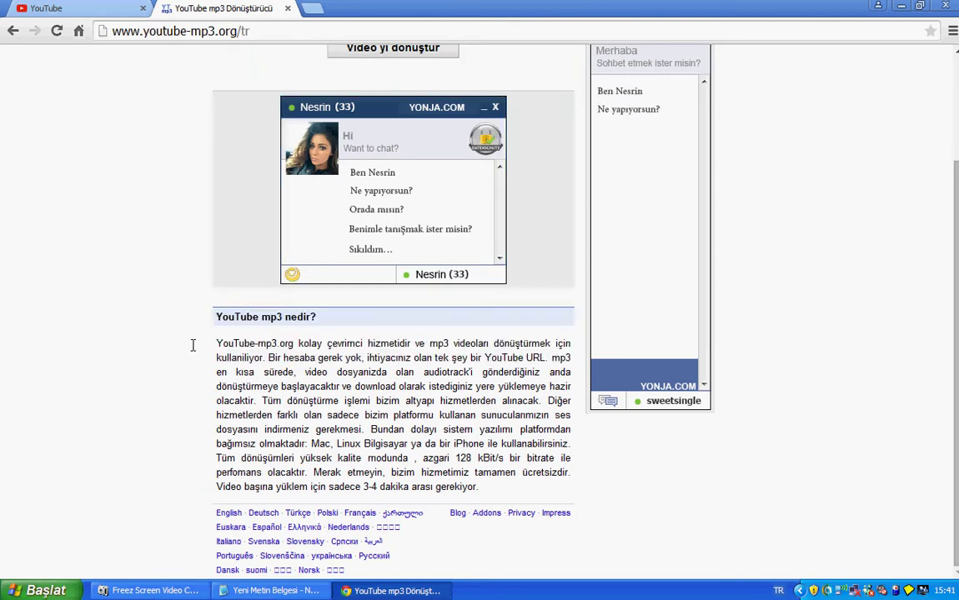
pyautogui.scroll(3, 193, 344)
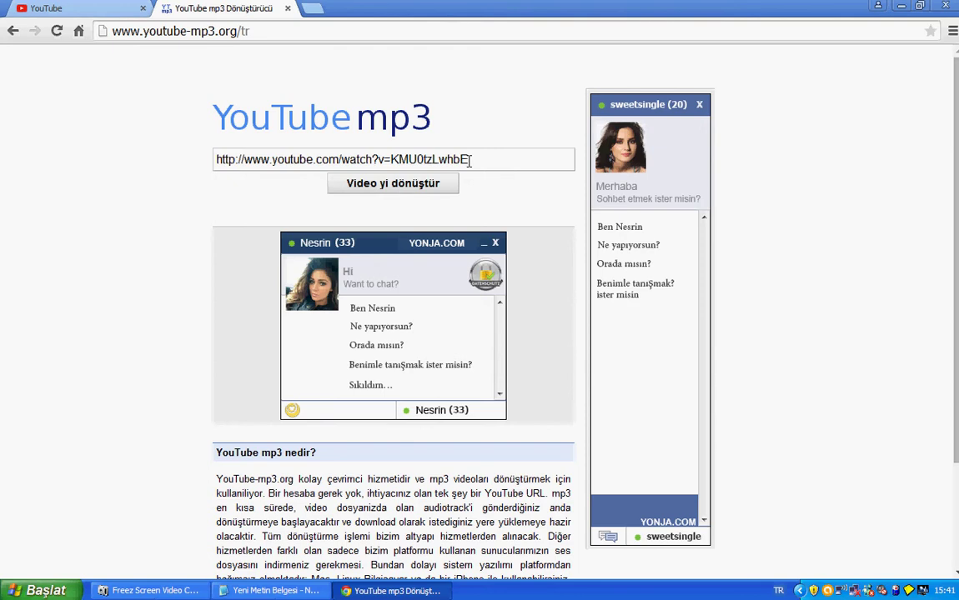
# - Search YouTube for "animals", open the Martin Garrix - Animals (Official Video) result, and skip its advertisement
pyautogui.click(156, 13)
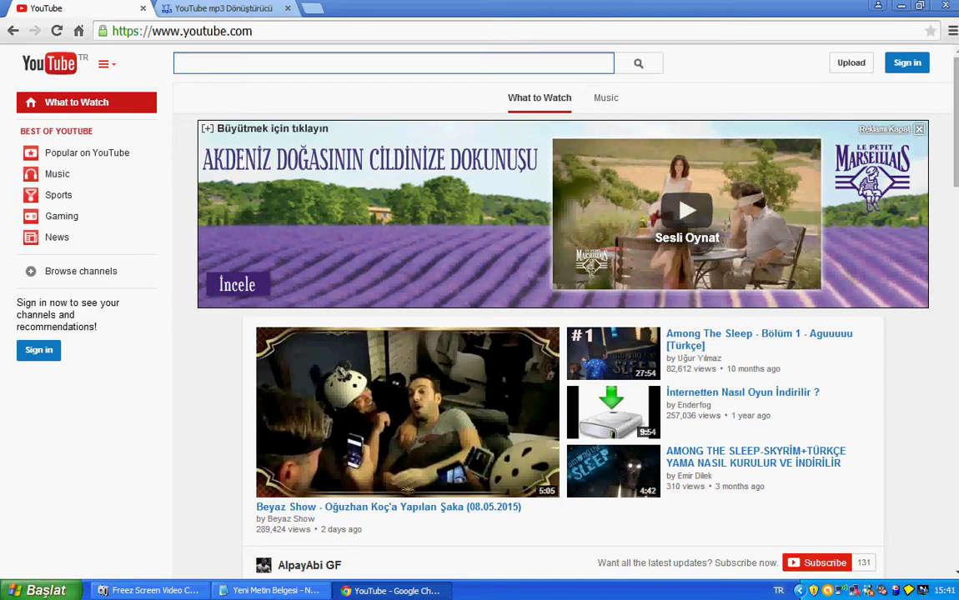
pyautogui.write('animals')
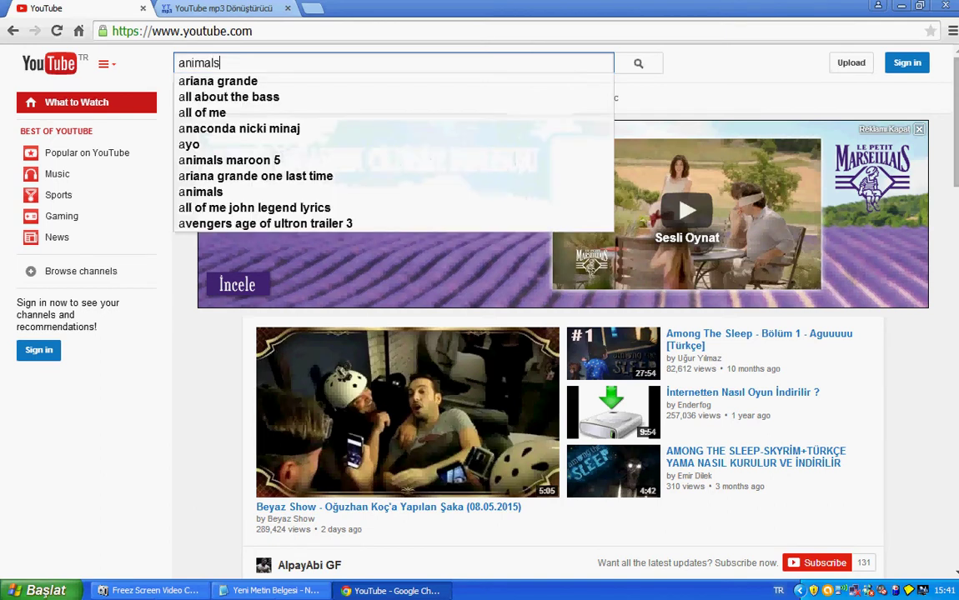
pyautogui.press('Return')
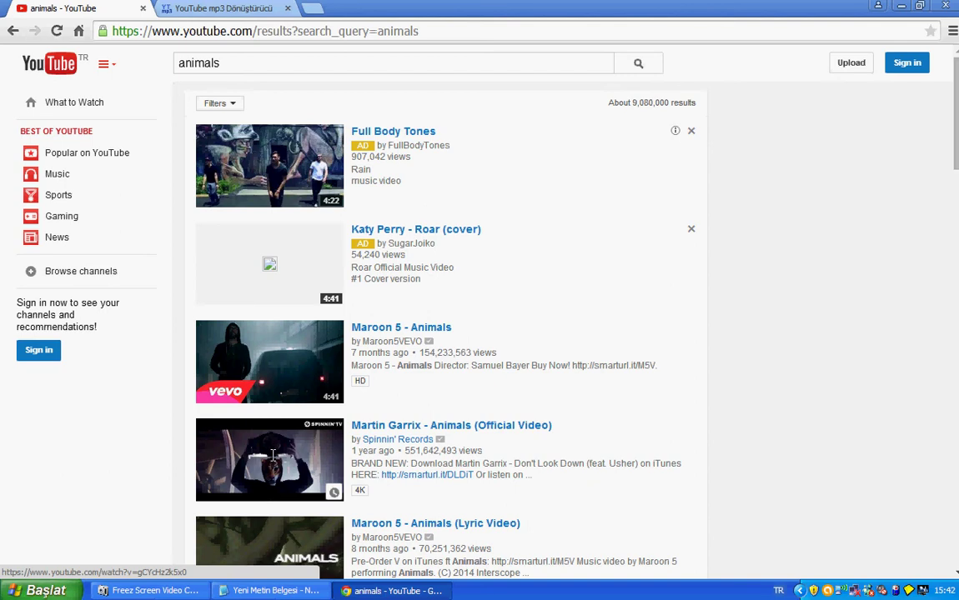
pyautogui.click(272, 455)
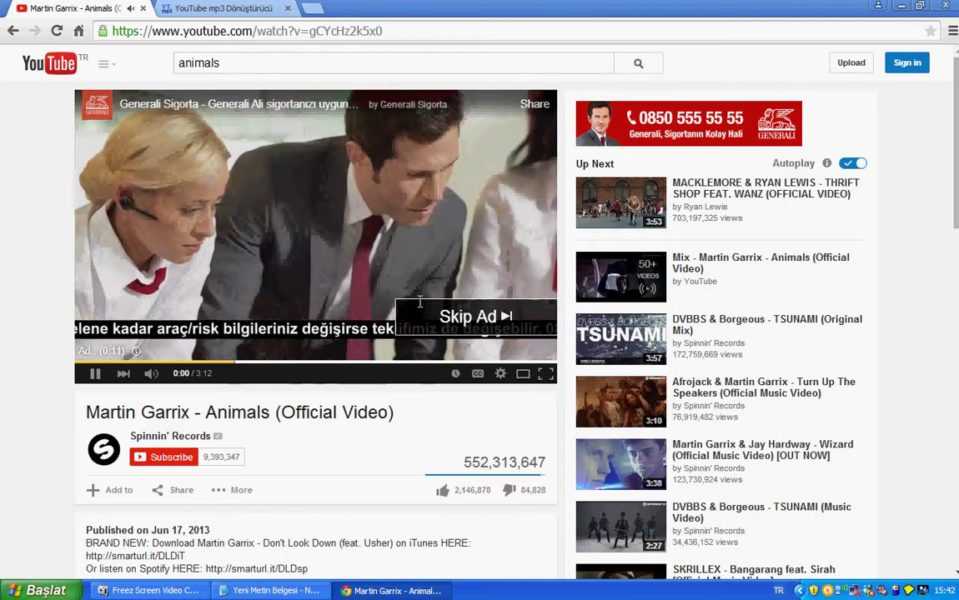
pyautogui.click(420, 301)
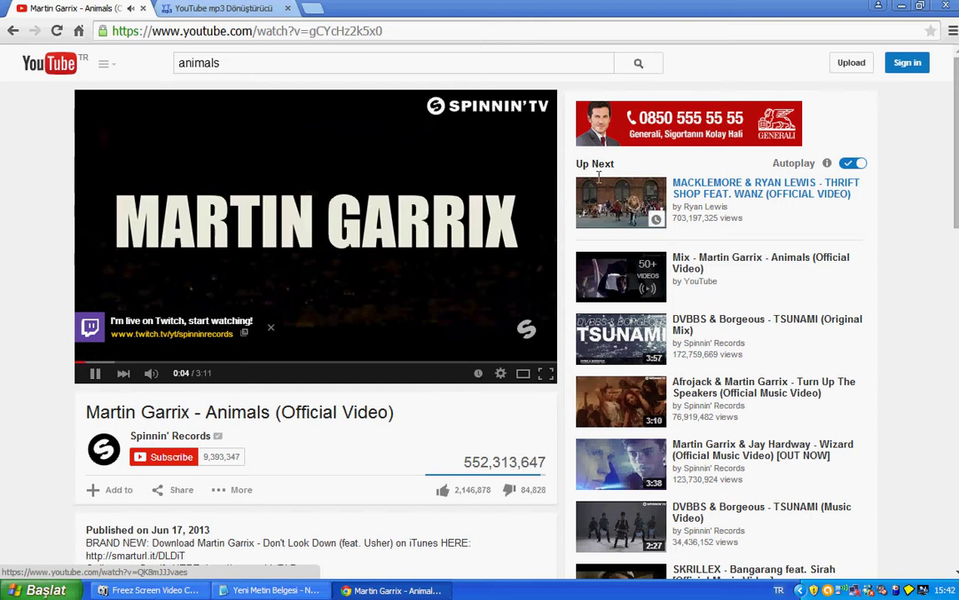
# - Get the playing video's URL without the current time, copy it, and dismiss the URL box
pyautogui.rightClick(309, 218)
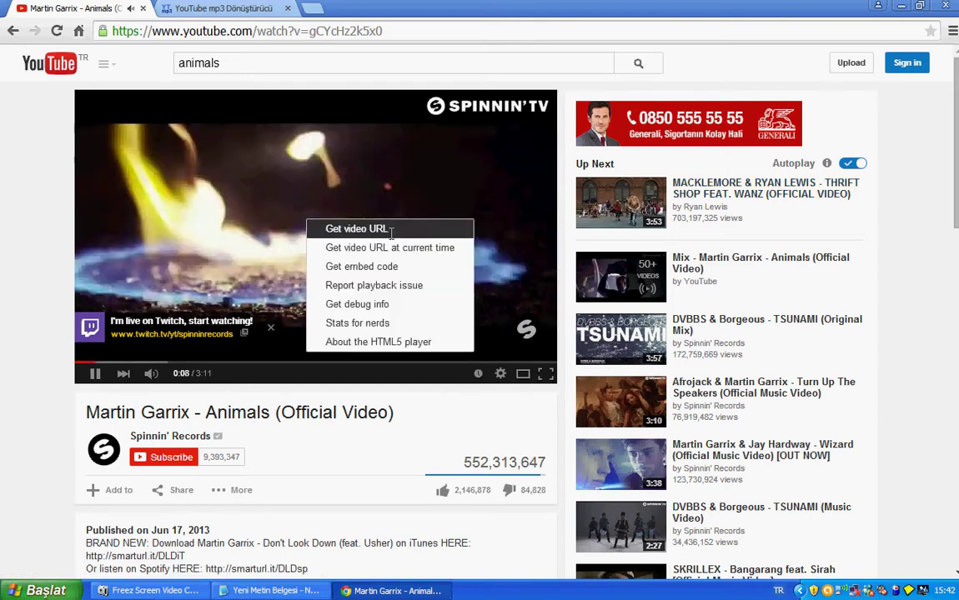
pyautogui.click(349, 230)
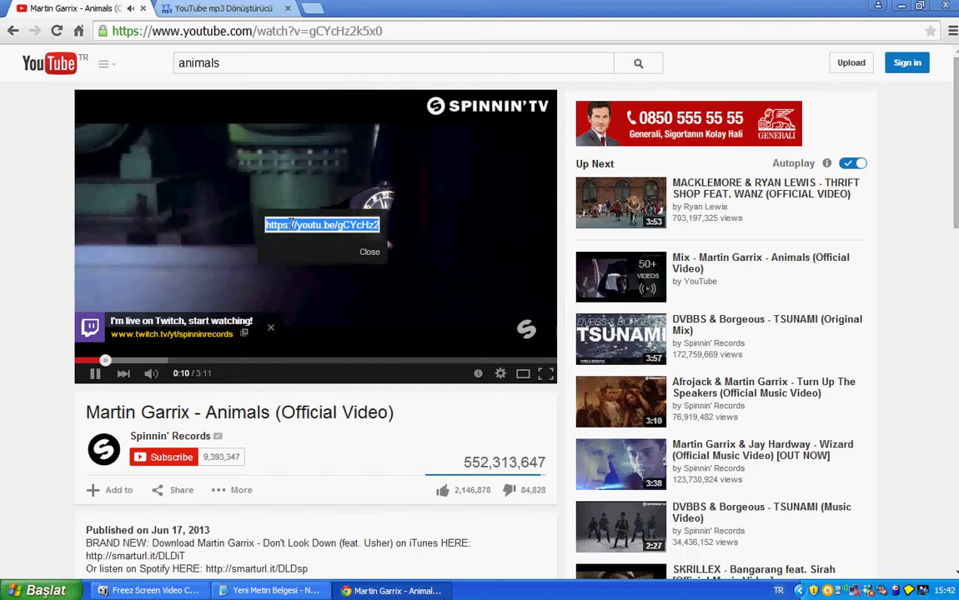
pyautogui.rightClick(278, 225)
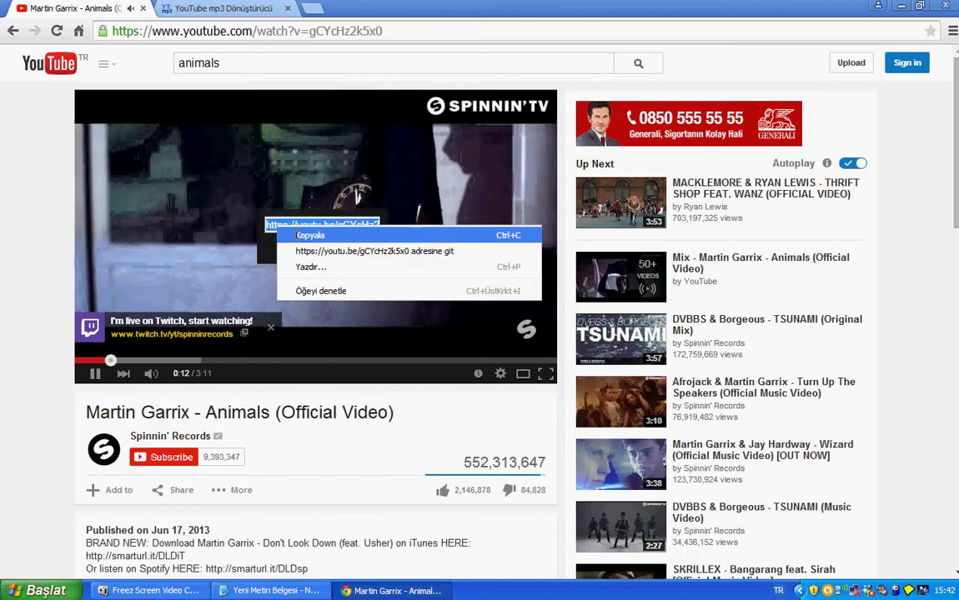
pyautogui.click(309, 235)
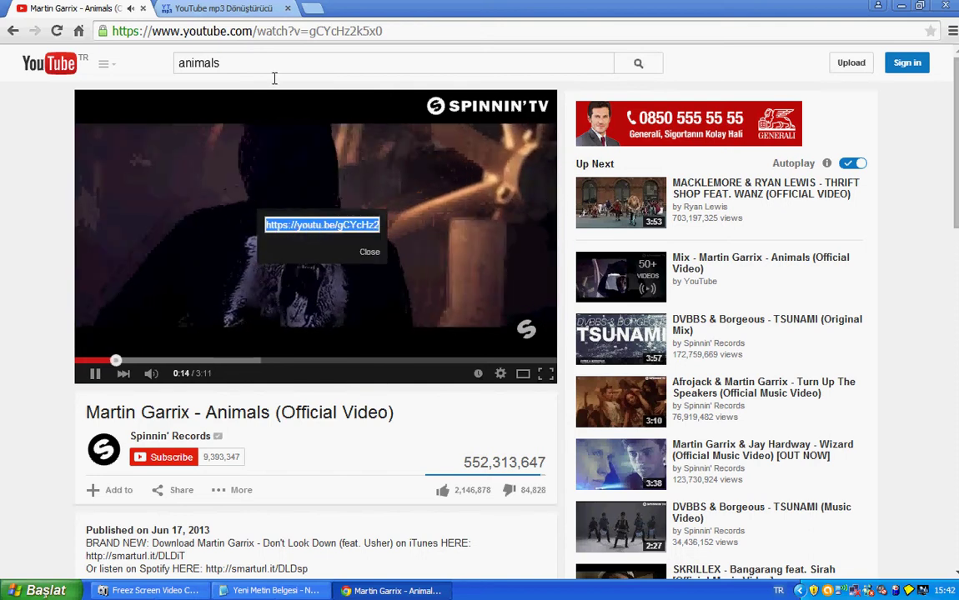
pyautogui.click(367, 245)
pyautogui.click(369, 250)
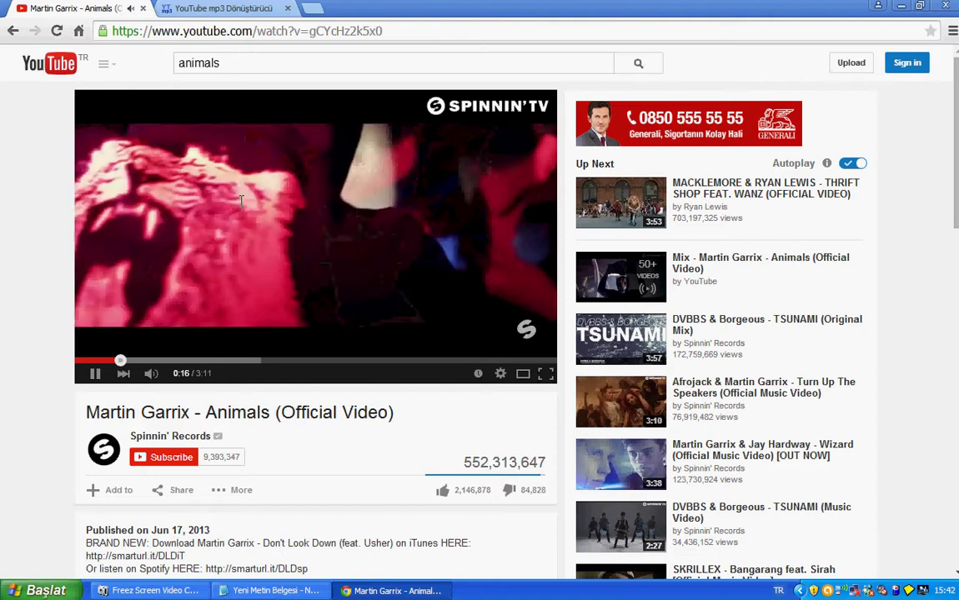
# - On the YouTube mp3 converter page, replace the sample link with the copied video URL and convert the video
pyautogui.click(221, 7)
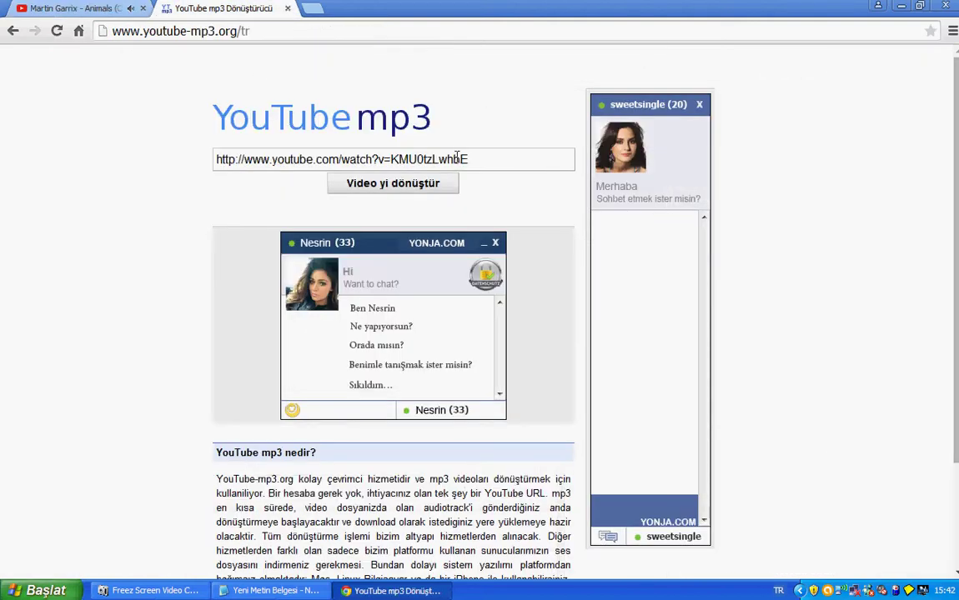
pyautogui.moveTo(477, 159); pyautogui.dragTo(175, 154)
pyautogui.press('BackSpace')
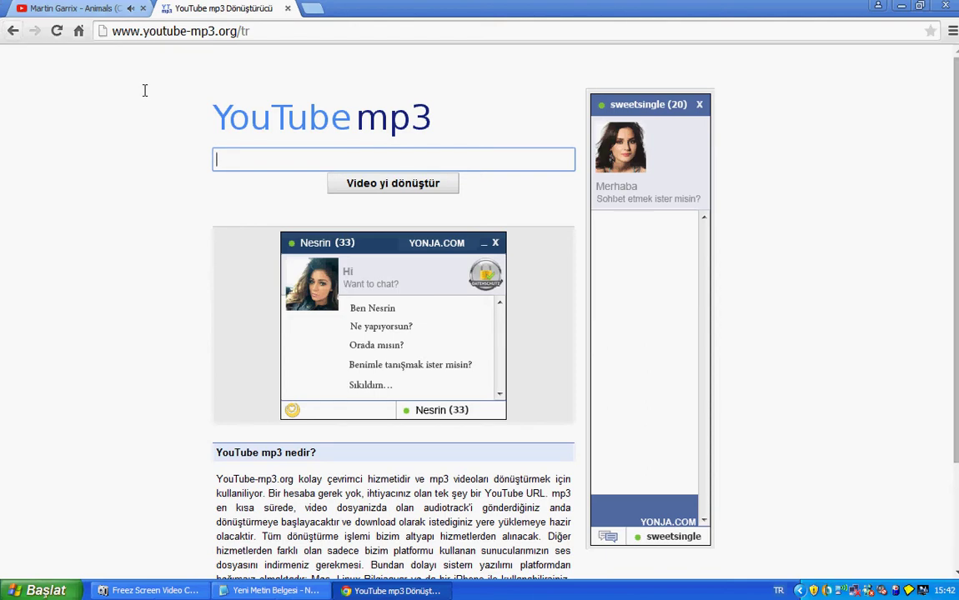
pyautogui.rightClick(258, 164)
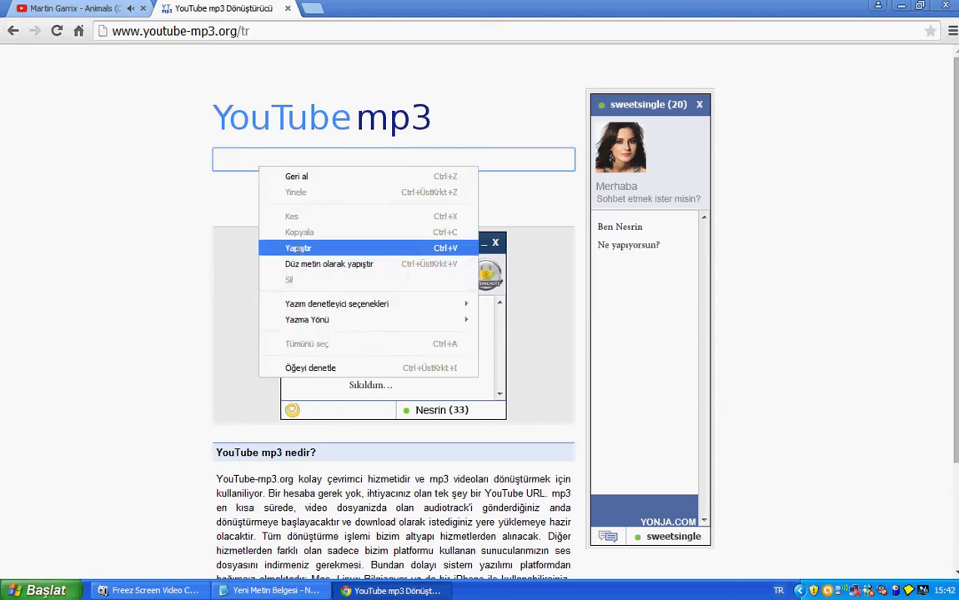
pyautogui.click(299, 248)
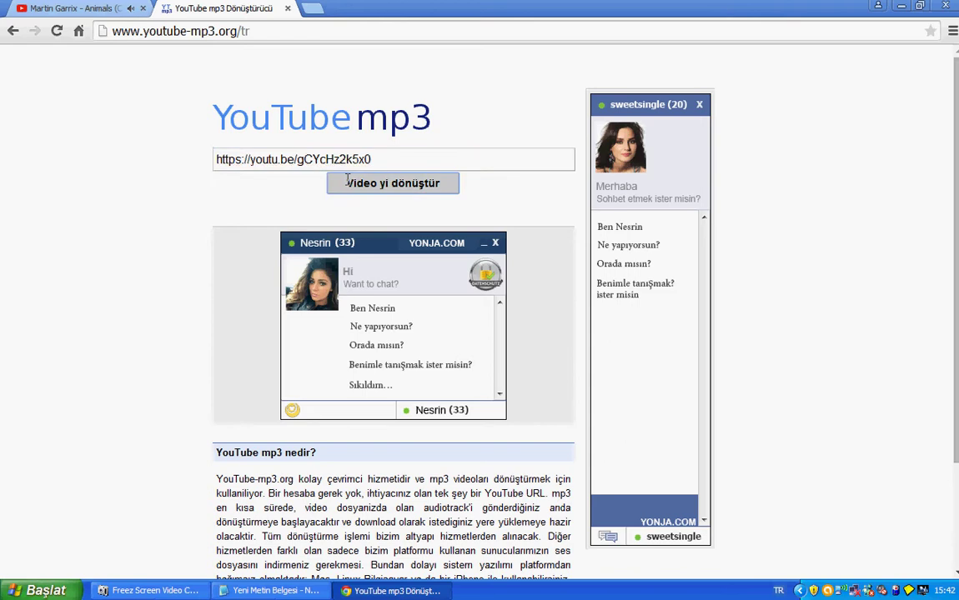
pyautogui.click(353, 184)
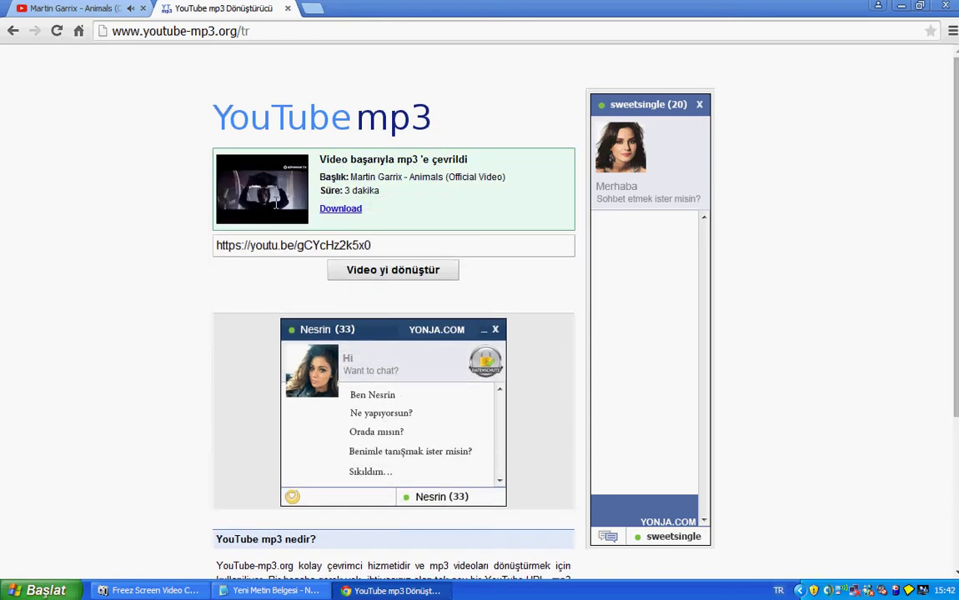
# - Download the converted Martin Garrix - Animals mp3 and show the file in its folder
pyautogui.click(338, 208)
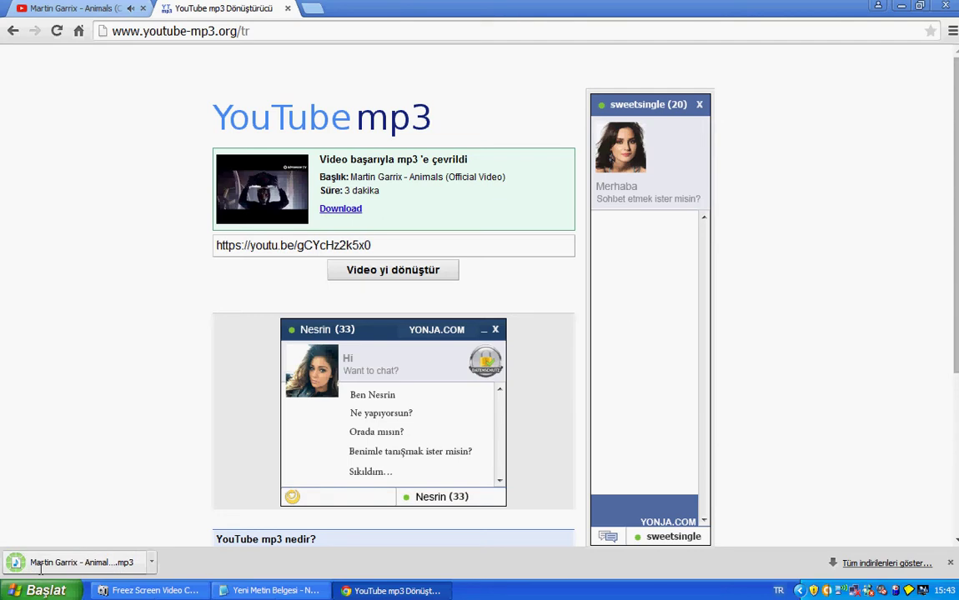
pyautogui.rightClick(18, 566)
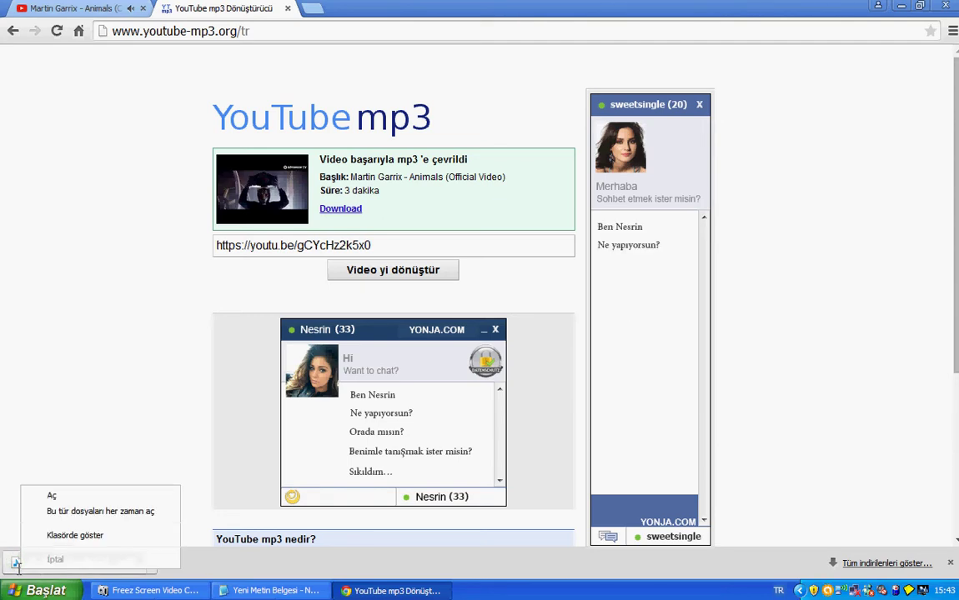
pyautogui.click(68, 537)
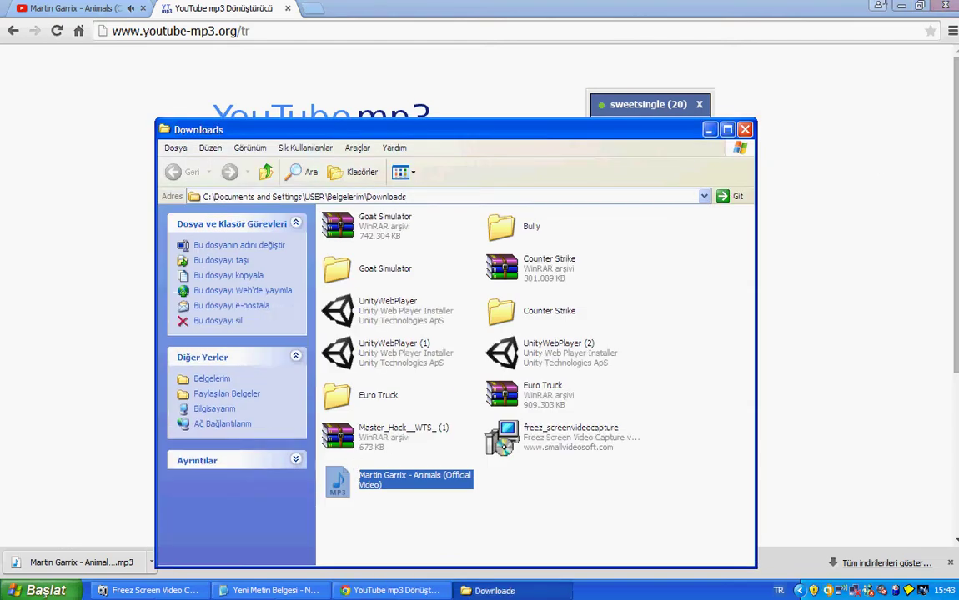
# - Minimize the browser, move the Martin Garrix - Animals mp3 from Downloads to the desktop, and close the Downloads folder
pyautogui.click(899, 5)
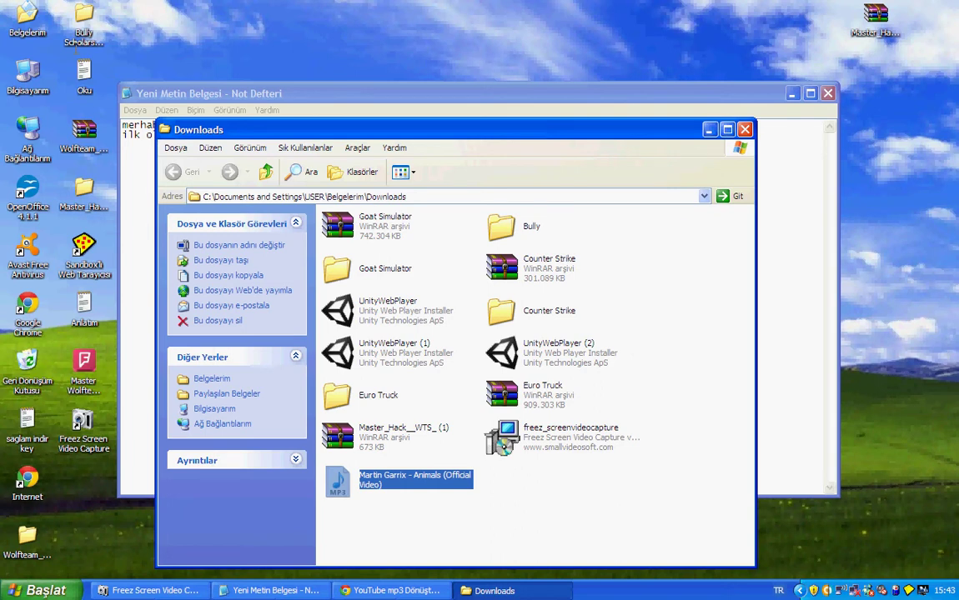
pyautogui.moveTo(194, 7); pyautogui.dragTo(197, 29)
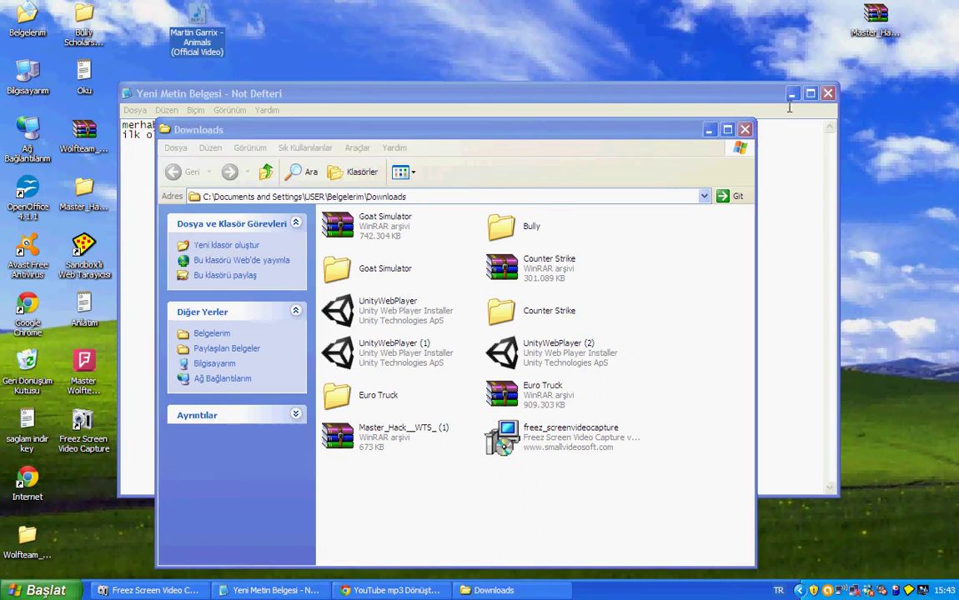
pyautogui.click(745, 129)
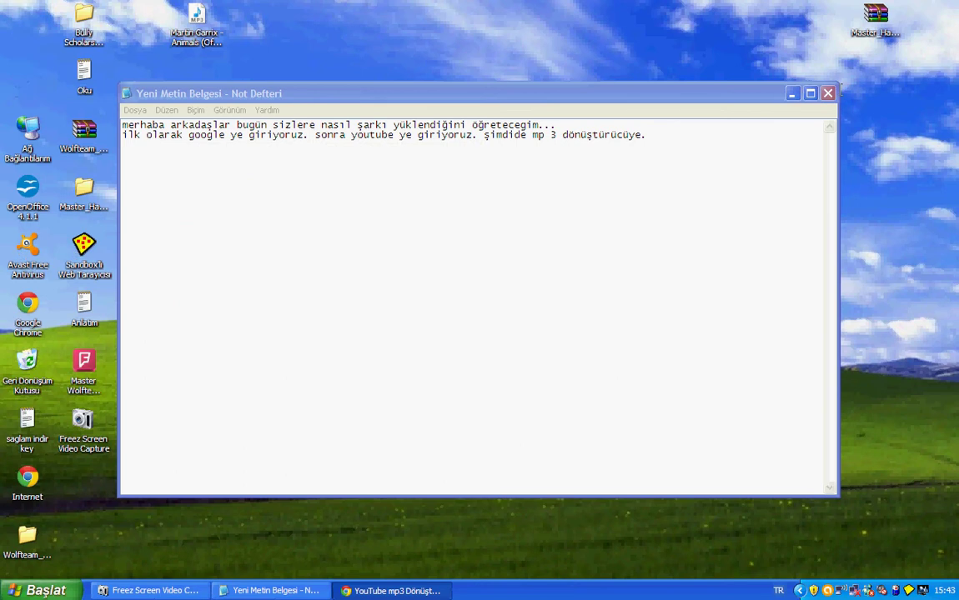
# - Replace the whole Notepad note with "ve gördüğünüz gibi indirdik" and minimize Notepad
pyautogui.click(668, 142)
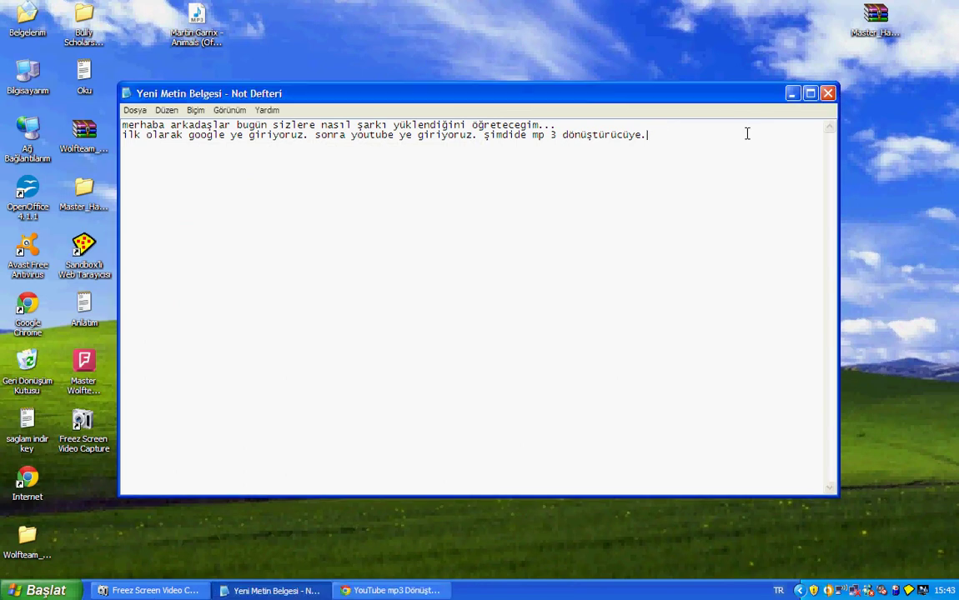
pyautogui.moveTo(667, 135); pyautogui.dragTo(122, 121)
pyautogui.press('Delete')
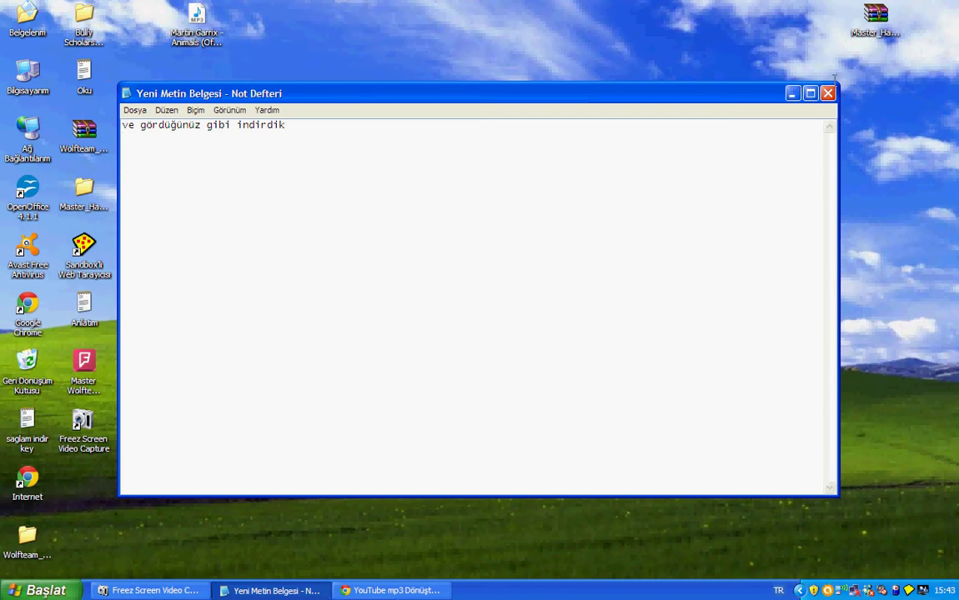
pyautogui.doubleClick(737, 92)
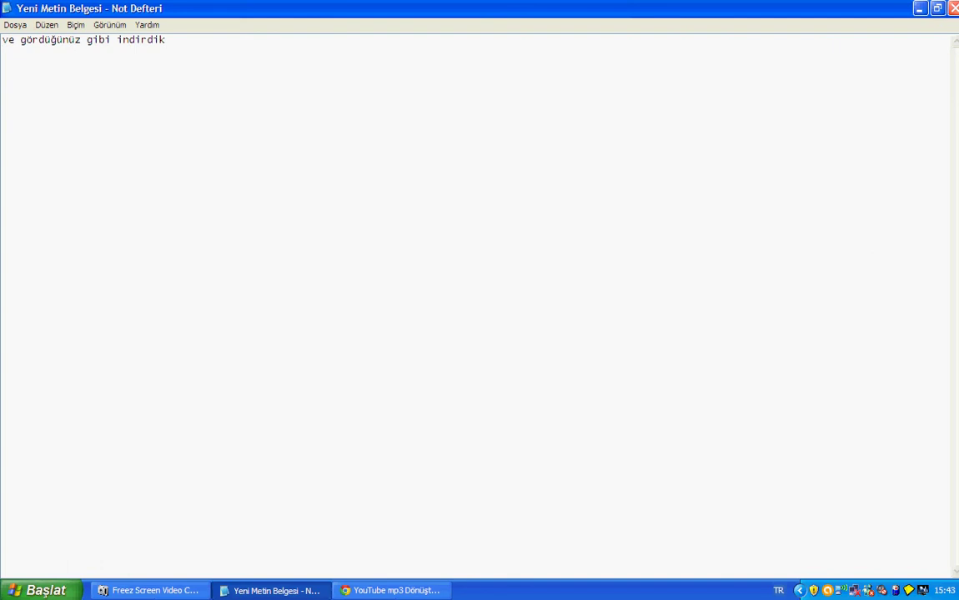
pyautogui.doubleClick(840, 7)
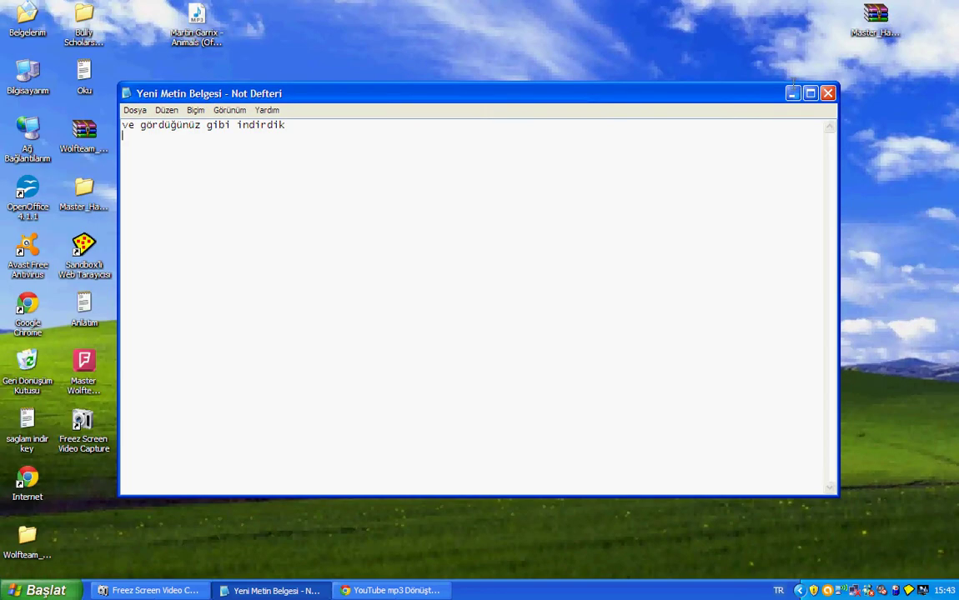
pyautogui.click(791, 92)
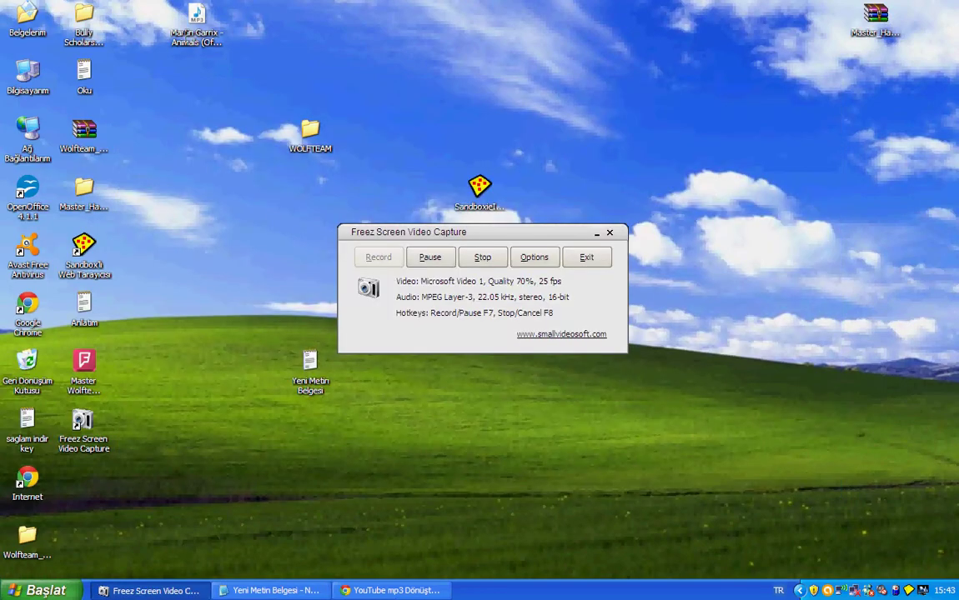
# - Play the desktop mp3 Martin Garrix - Animals in Windows Media Player, completing its first-run setup with "Hızlı Ayarlar (Önerilen)"
pyautogui.click(177, 33)
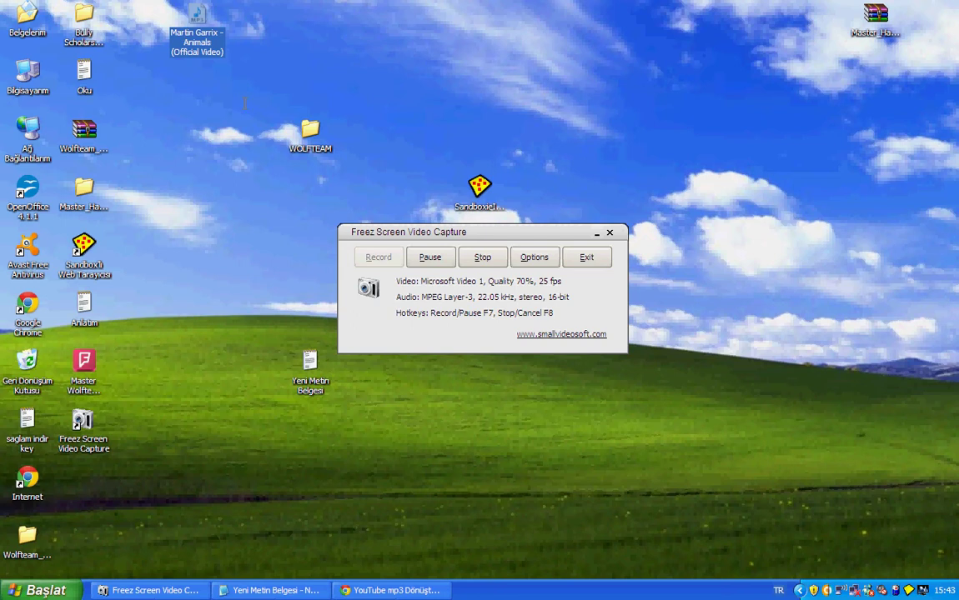
pyautogui.press('F2')
pyautogui.press('Return')
pyautogui.press('Return')
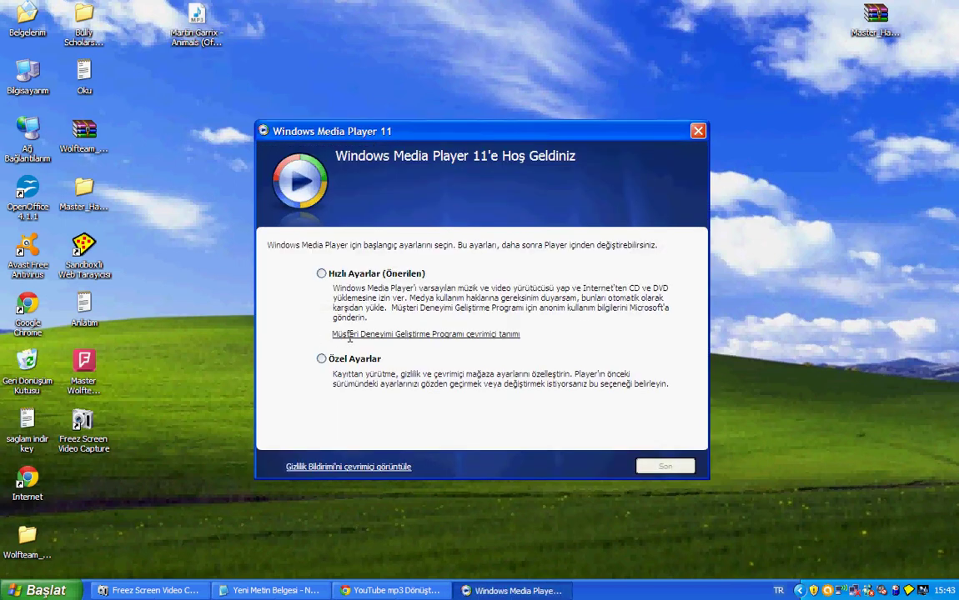
pyautogui.click(321, 273)
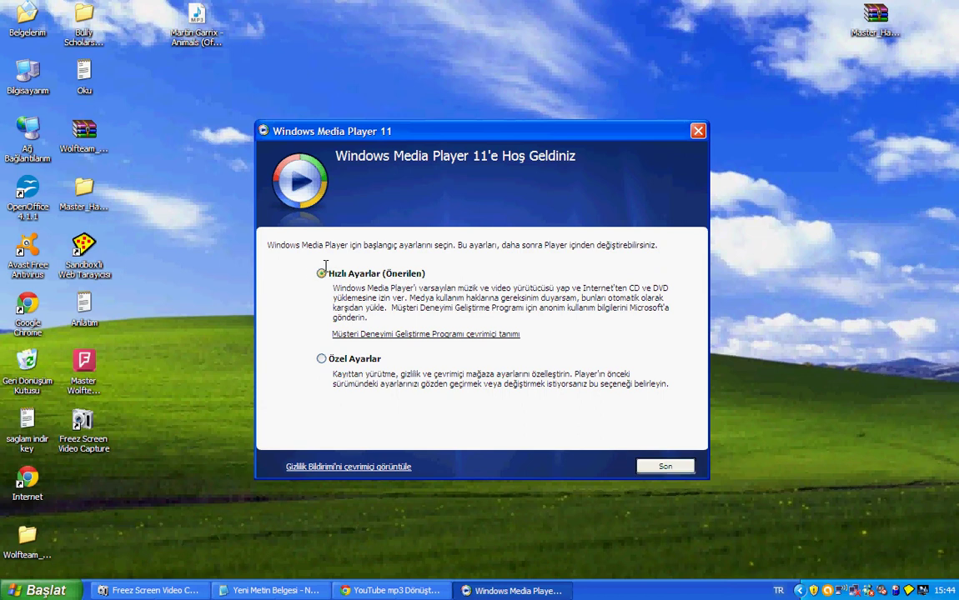
pyautogui.click(664, 466)
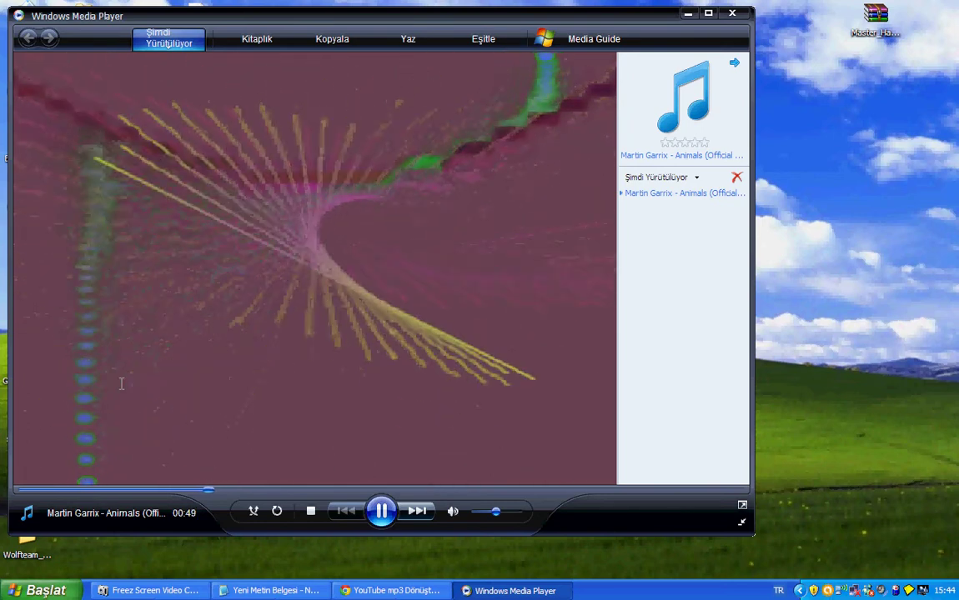
# - Switch to Chrome, pause the Martin Garrix - Animals video on YouTube, and return to Windows Media Player
pyautogui.click(371, 592)
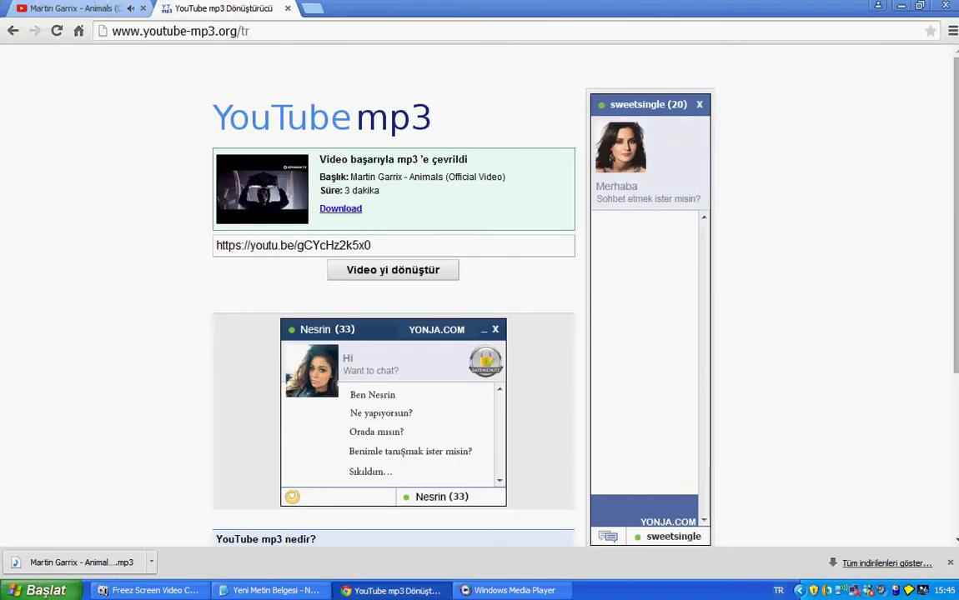
pyautogui.click(75, 8)
pyautogui.click(315, 285)
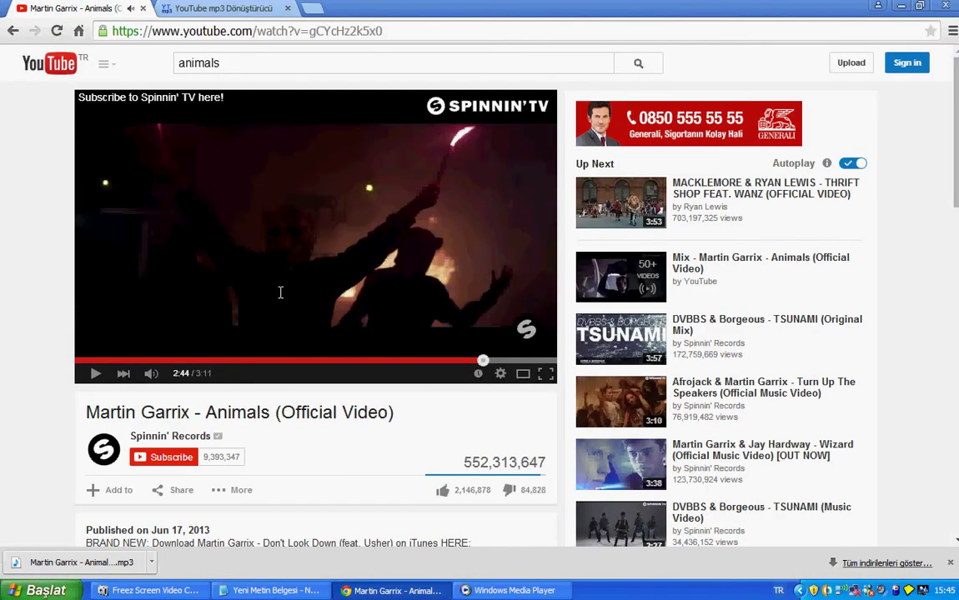
pyautogui.hotkey('alt', 'Tab')
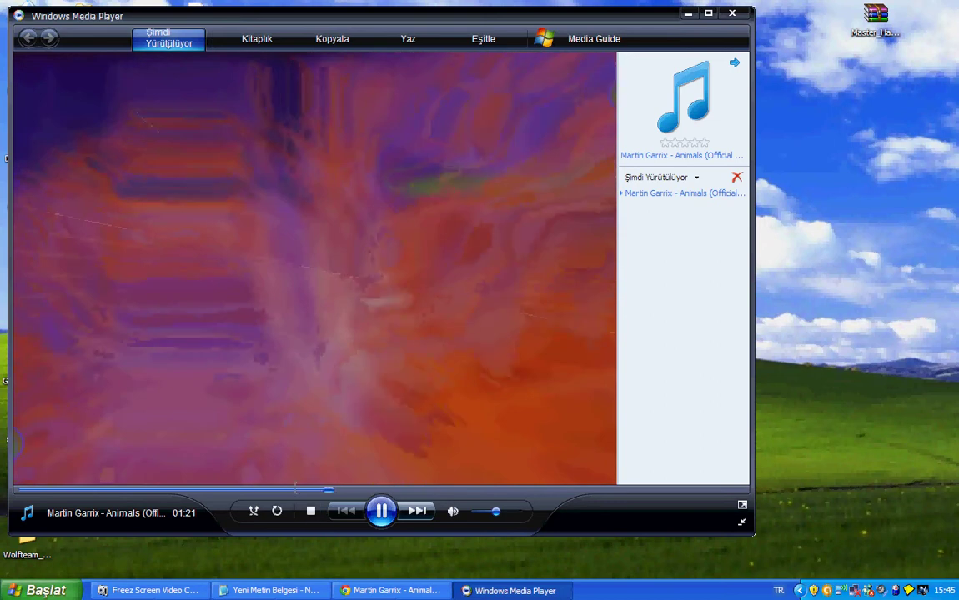
# - Pause the mp3 playback and minimize Windows Media Player, dismissing the mini mode notice
pyautogui.click(381, 511)
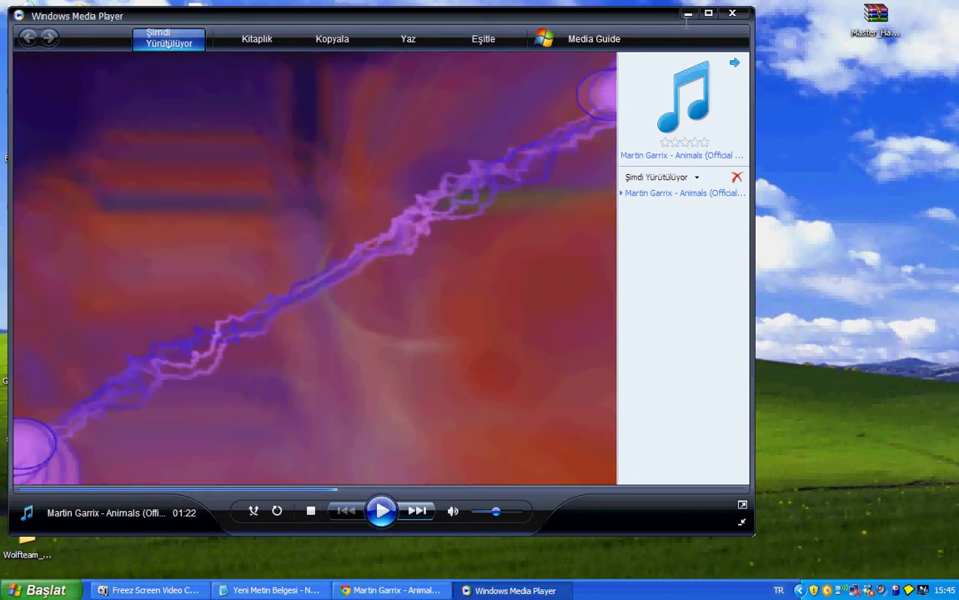
pyautogui.click(688, 13)
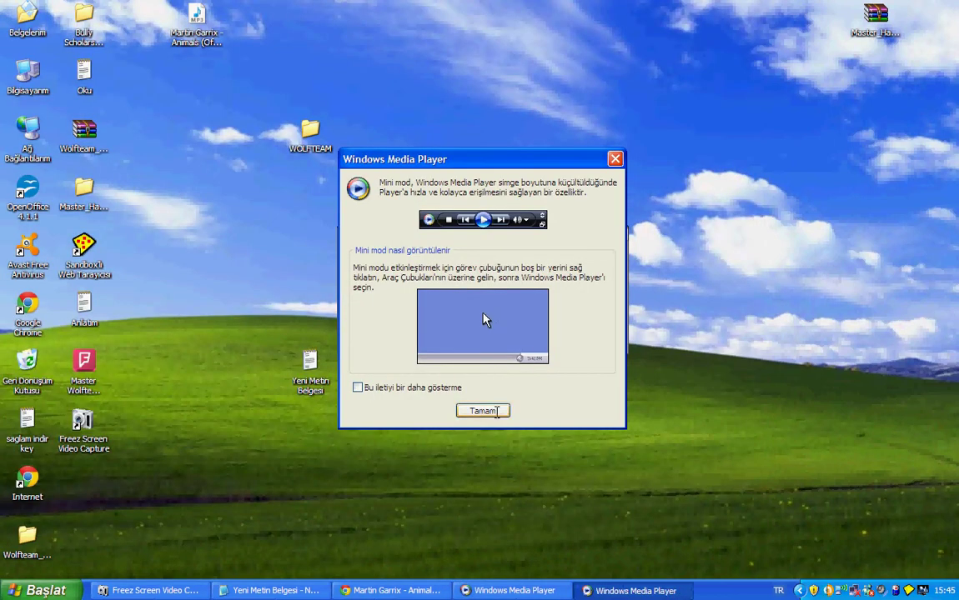
pyautogui.click(484, 410)
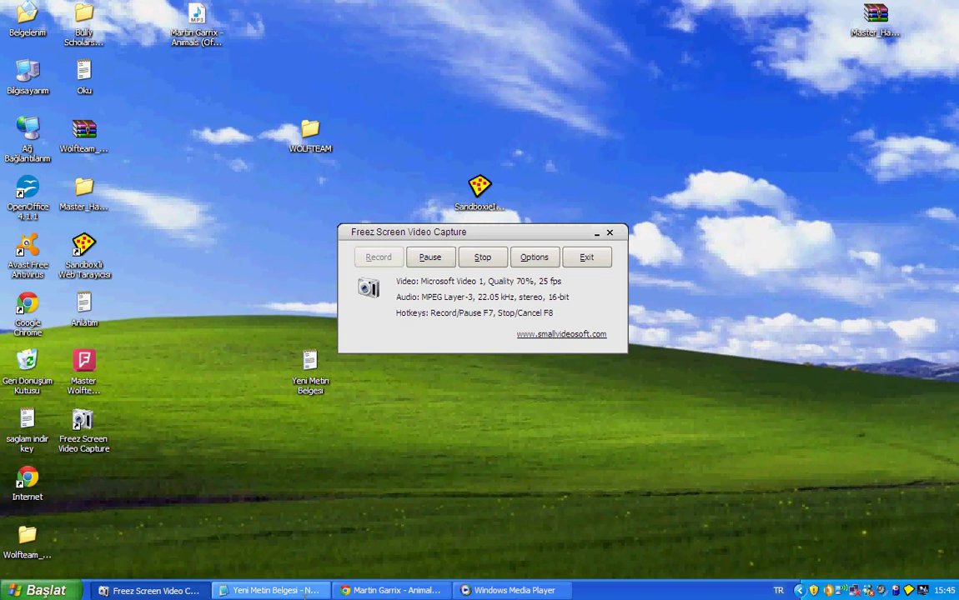
# - Bring up the Notepad note, then view the properties of the desktop Martin Garrix - Animals mp3 and close them
pyautogui.click(305, 592)
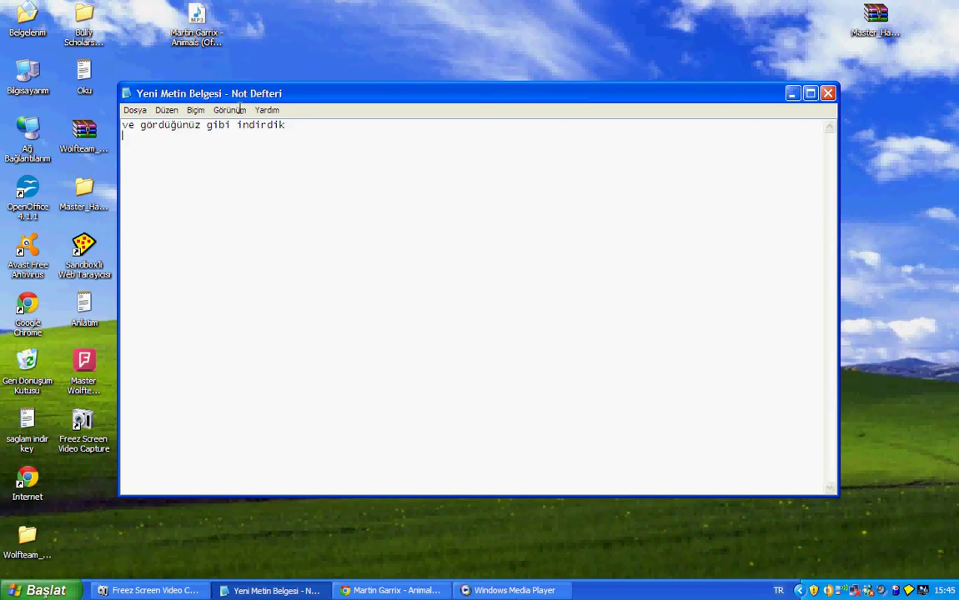
pyautogui.rightClick(187, 13)
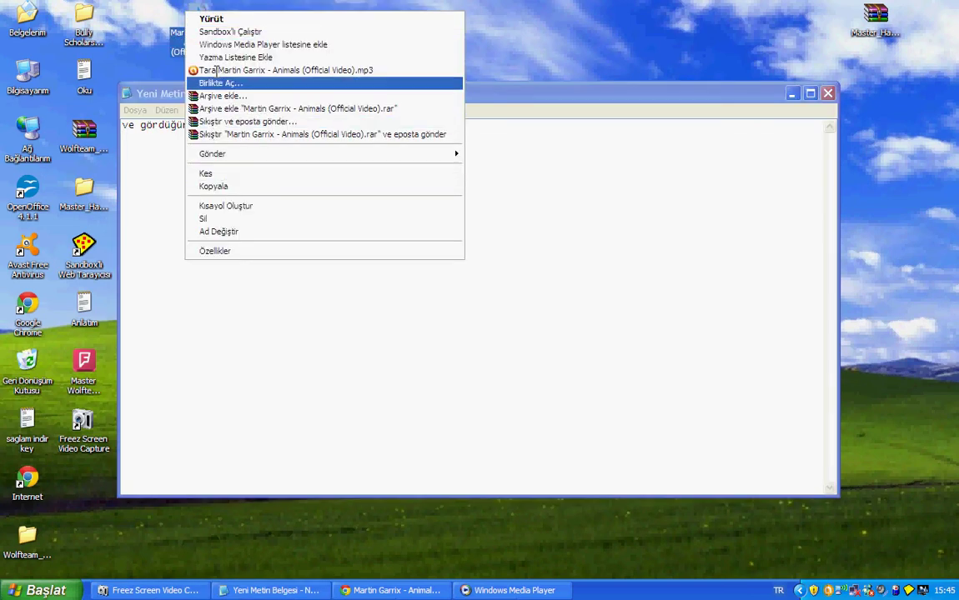
pyautogui.click(218, 250)
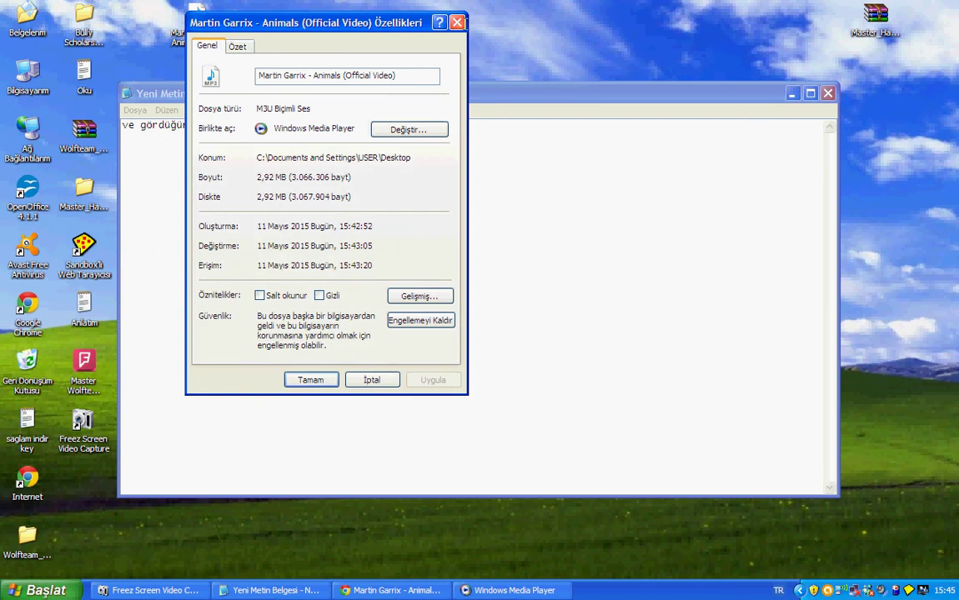
pyautogui.click(457, 21)
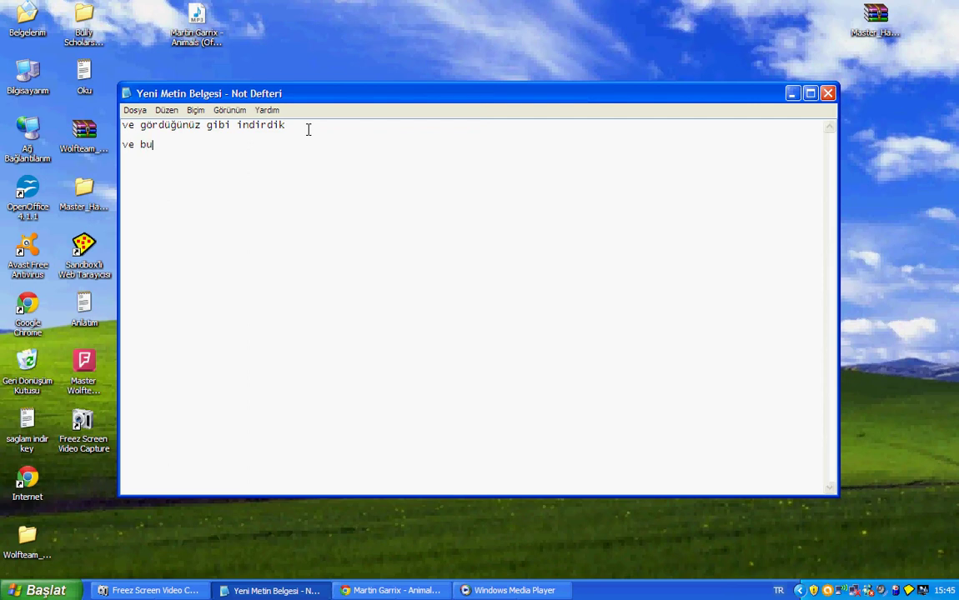
# - Complete the second Notepad line as "ve bu arada özelliklerdenayarını değişebiliriz." and close the note without saving
pyautogui.write('rada özelliklerden')
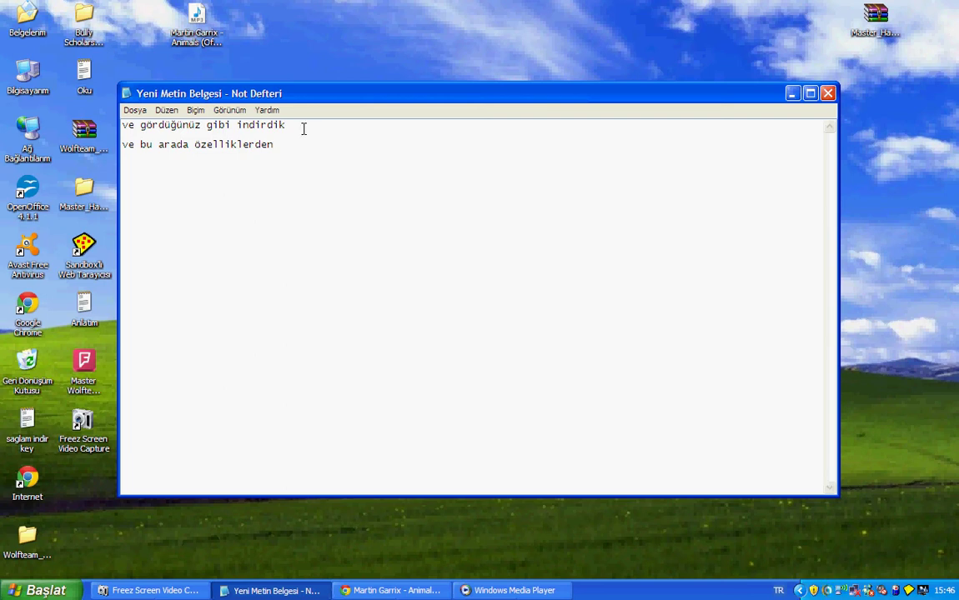
pyautogui.write('ayarını değişebiliriz.')
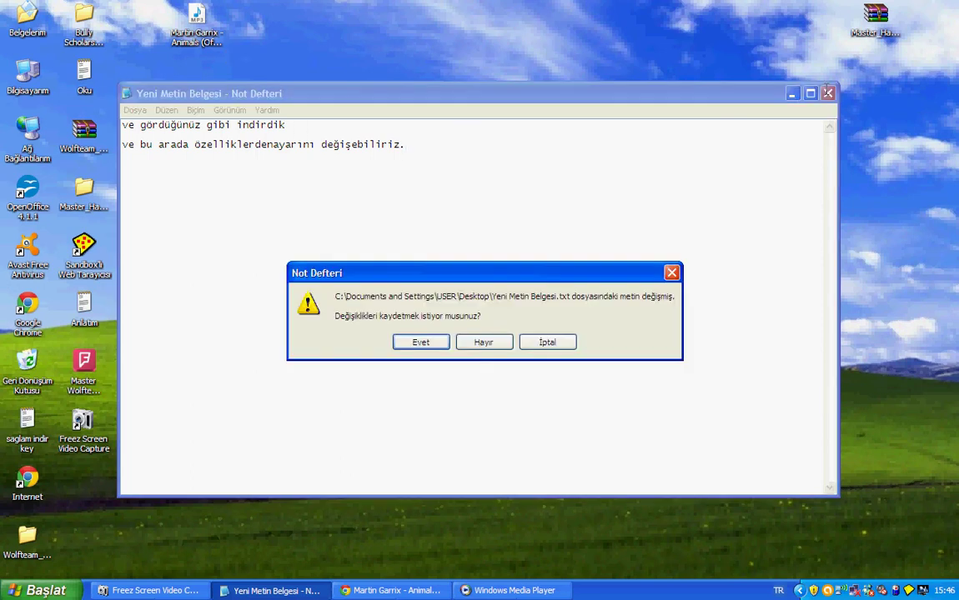
pyautogui.click(827, 94)
pyautogui.click(469, 341)
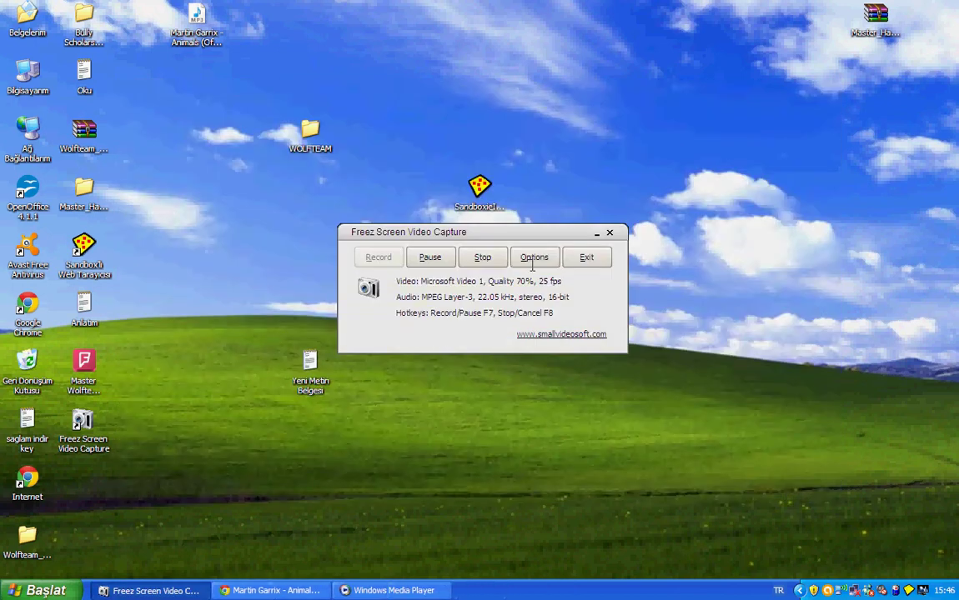
# - Minimize the Freez Screen Video Capture window and close Windows Media Player
pyautogui.click(596, 232)
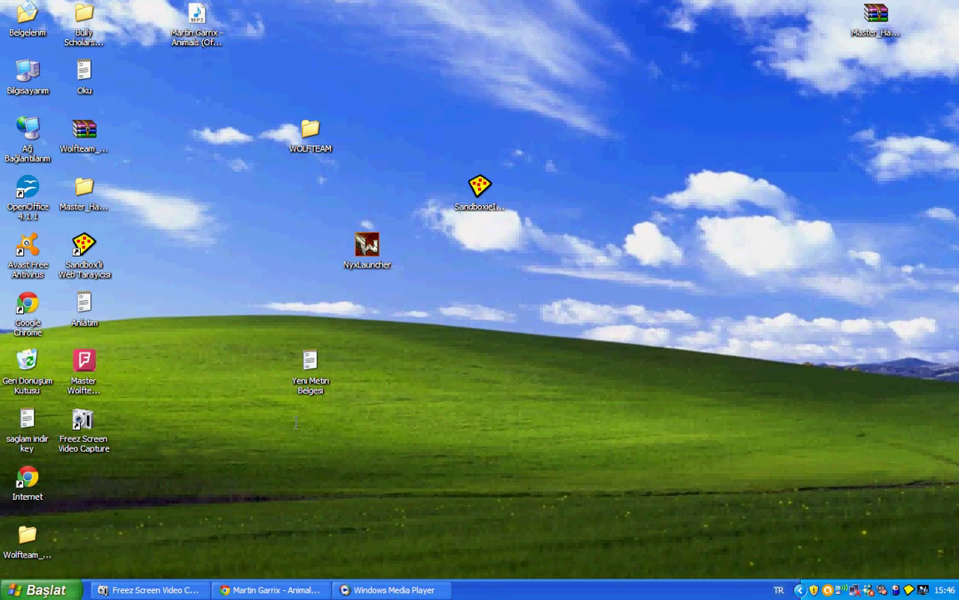
pyautogui.click(359, 592)
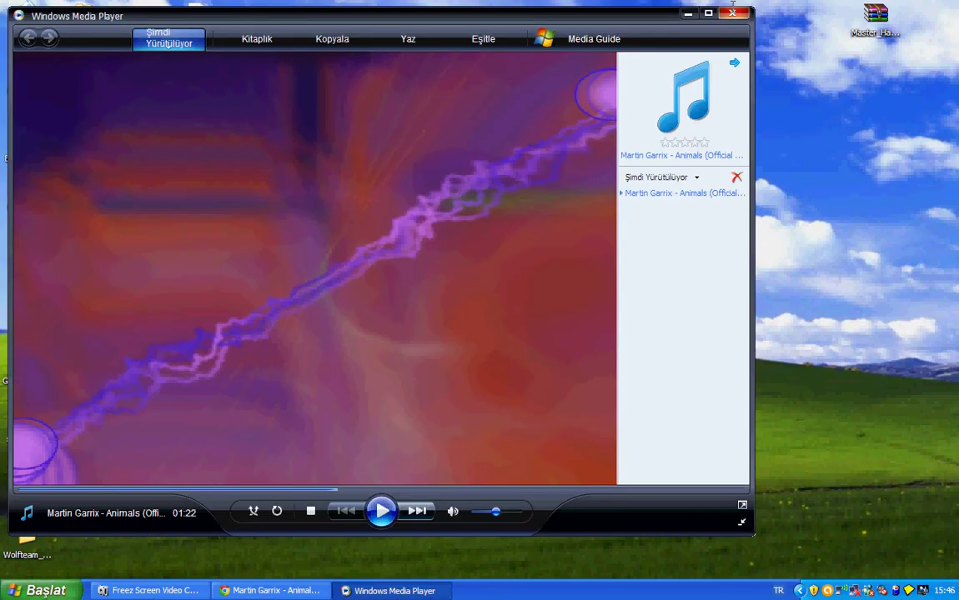
pyautogui.click(731, 14)
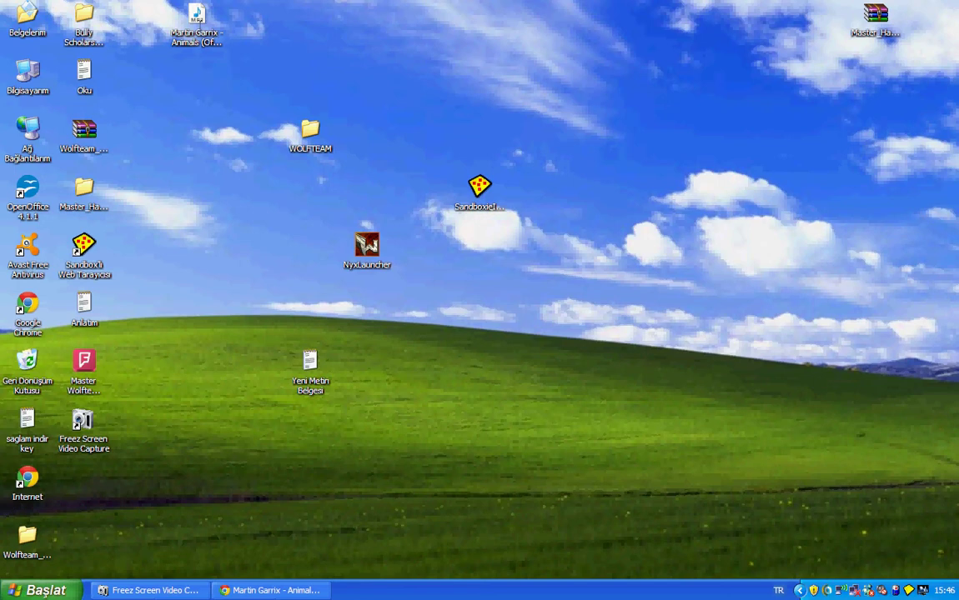
# - In the desktop mp3's properties, examine the recommended and other programs available for opening it, and cancel without changing the program
pyautogui.rightClick(200, 27)
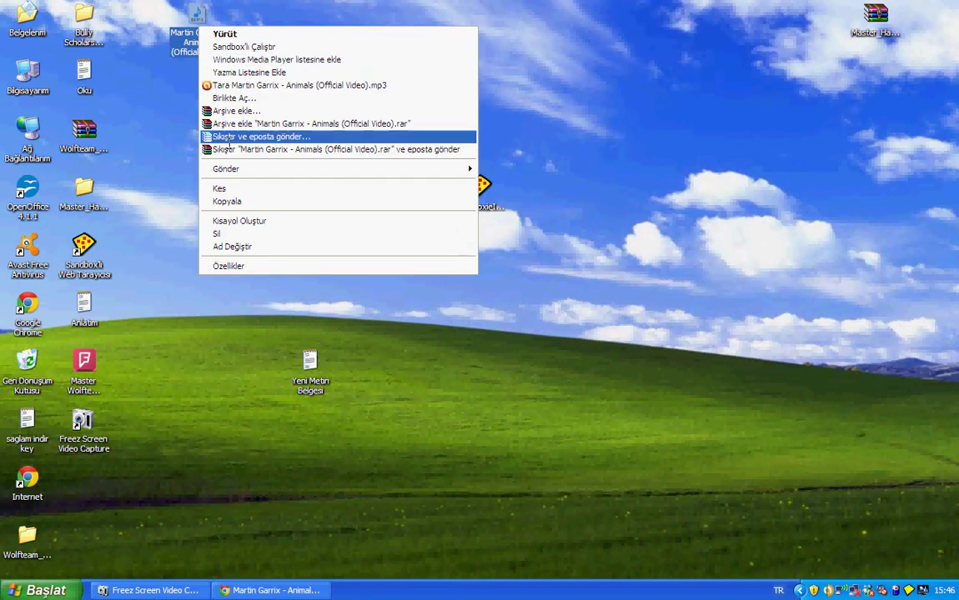
pyautogui.click(230, 266)
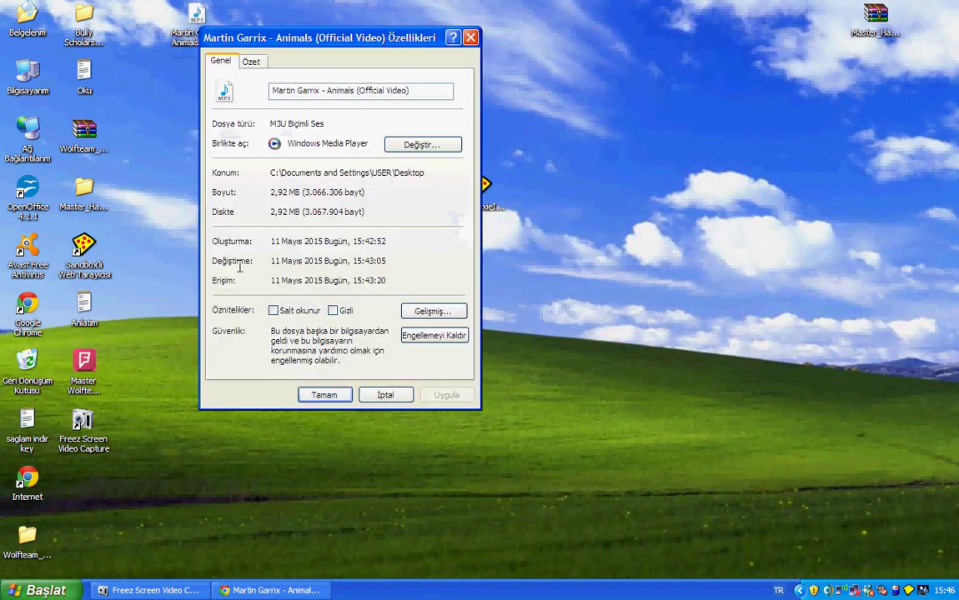
pyautogui.click(423, 144)
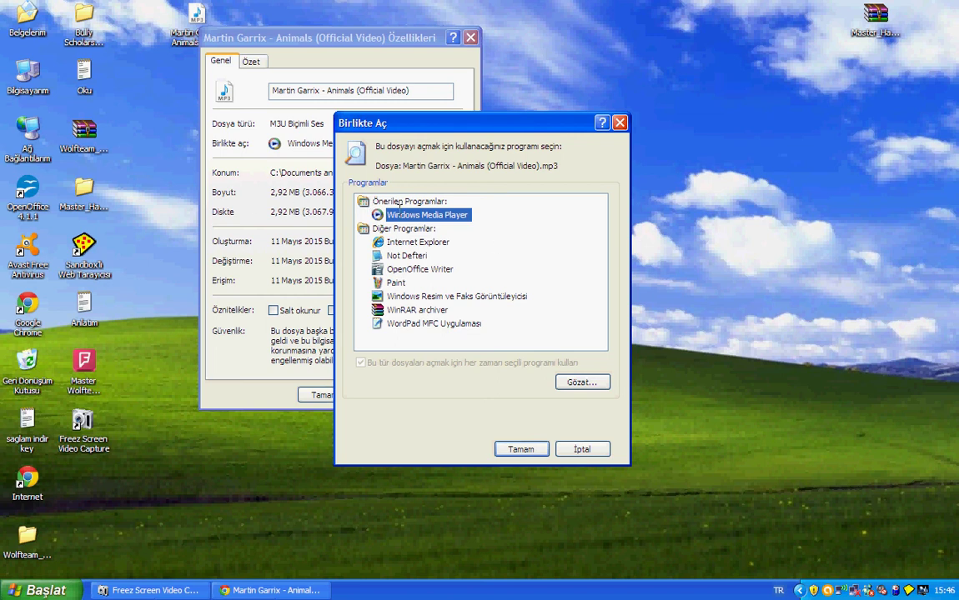
pyautogui.click(400, 228)
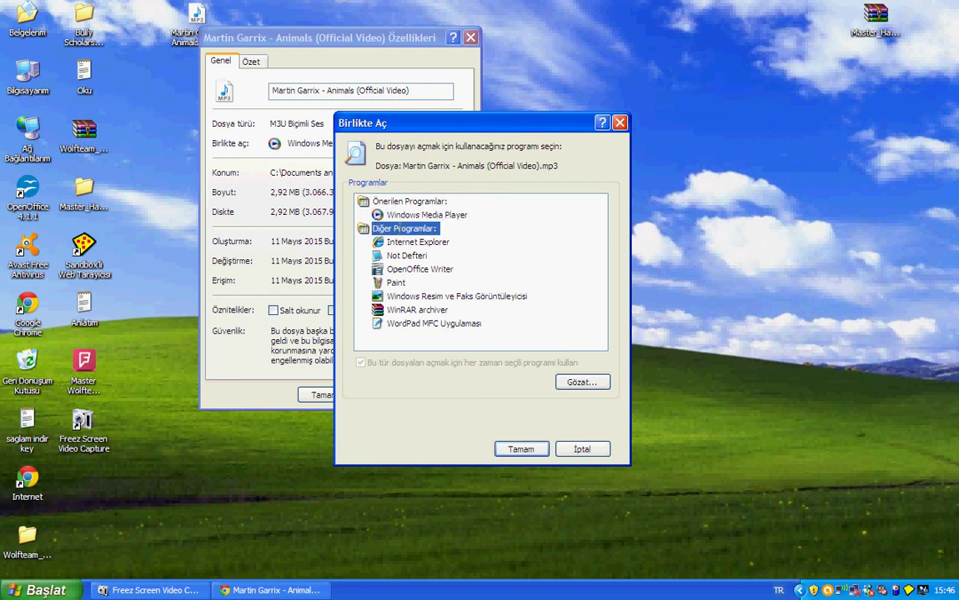
pyautogui.doubleClick(397, 201)
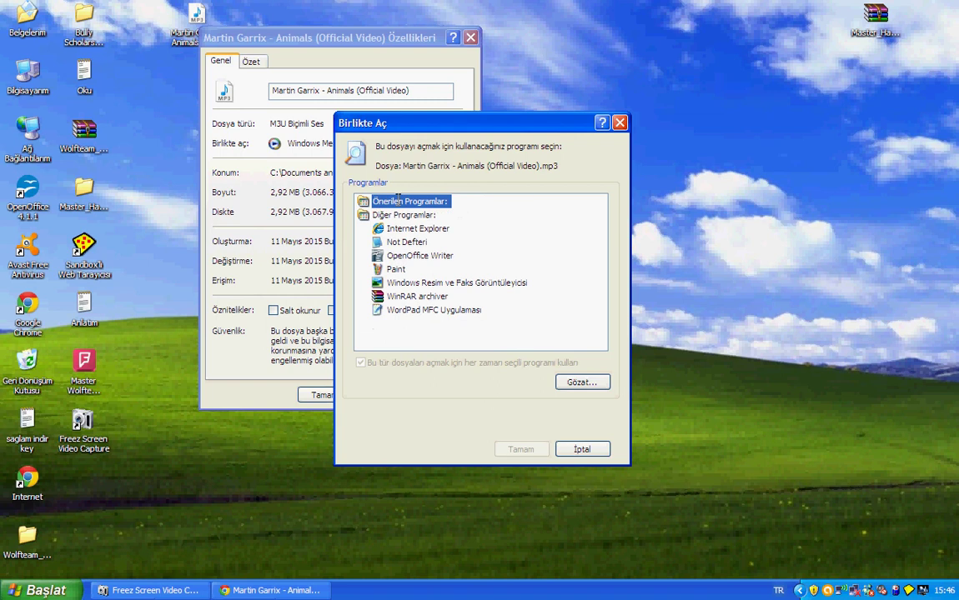
pyautogui.doubleClick(398, 200)
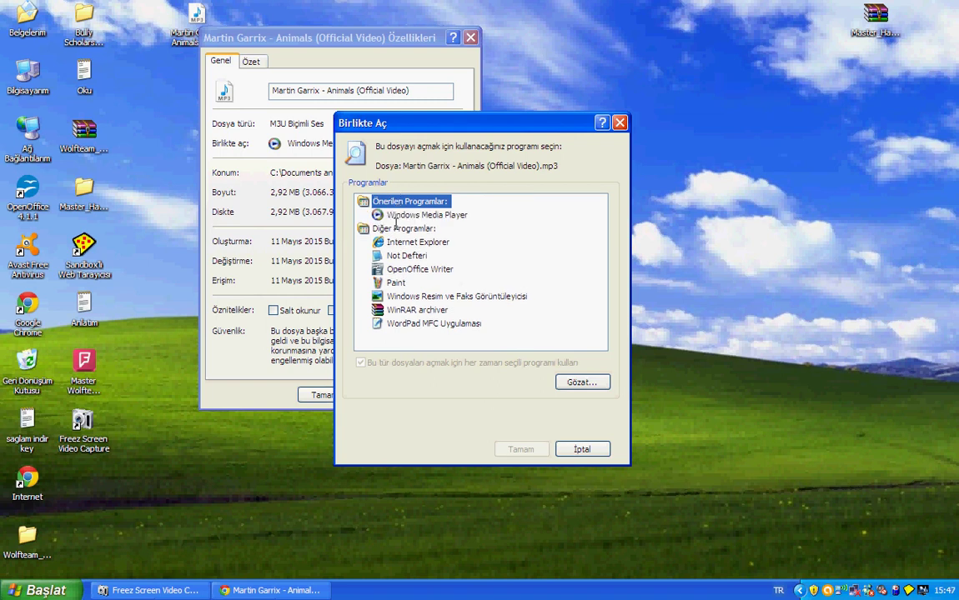
pyautogui.click(395, 228)
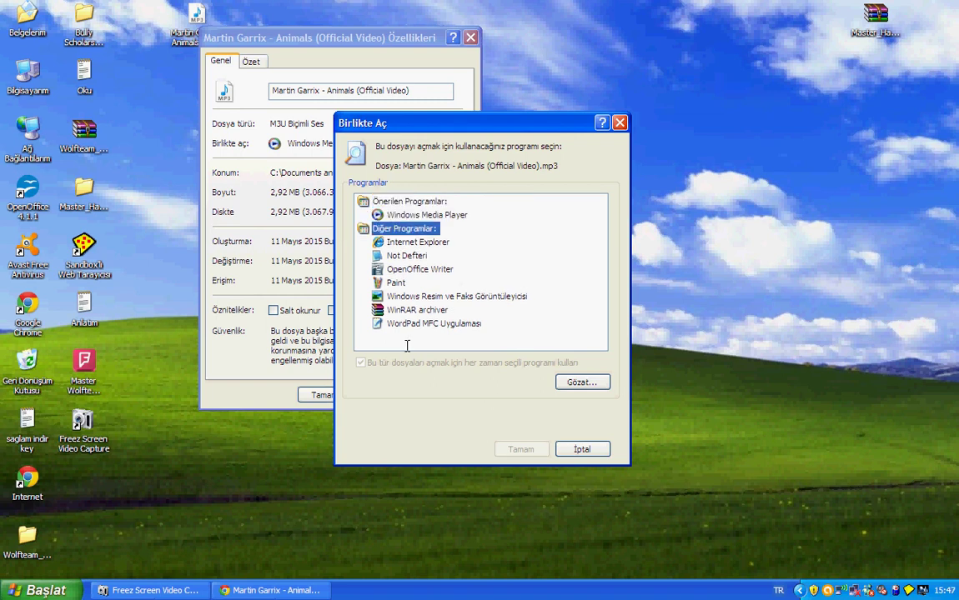
pyautogui.click(577, 450)
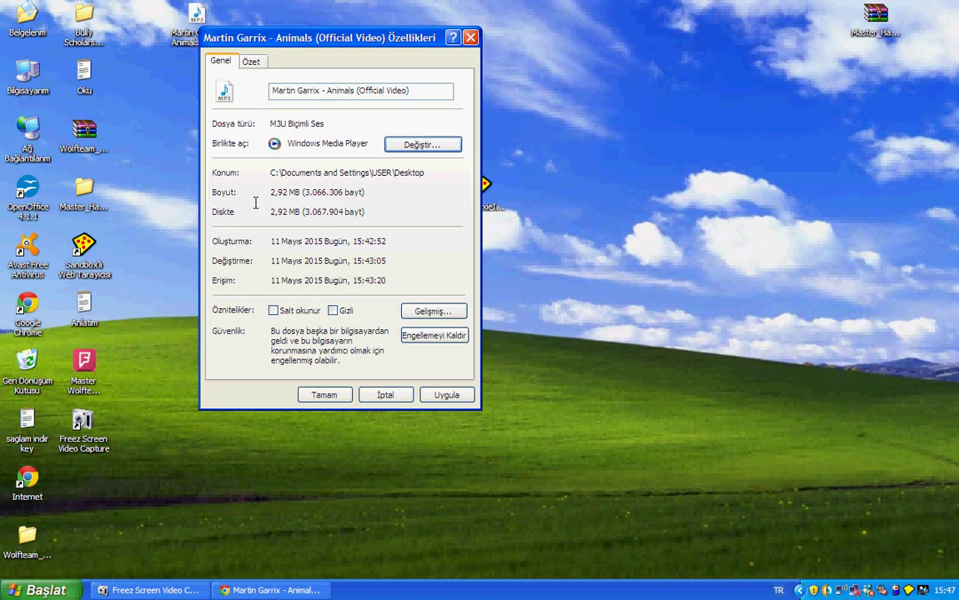
# - Examine the summary (Özet) and general (Genel) details in the mp3's properties and close the properties
pyautogui.click(252, 62)
pyautogui.click(228, 63)
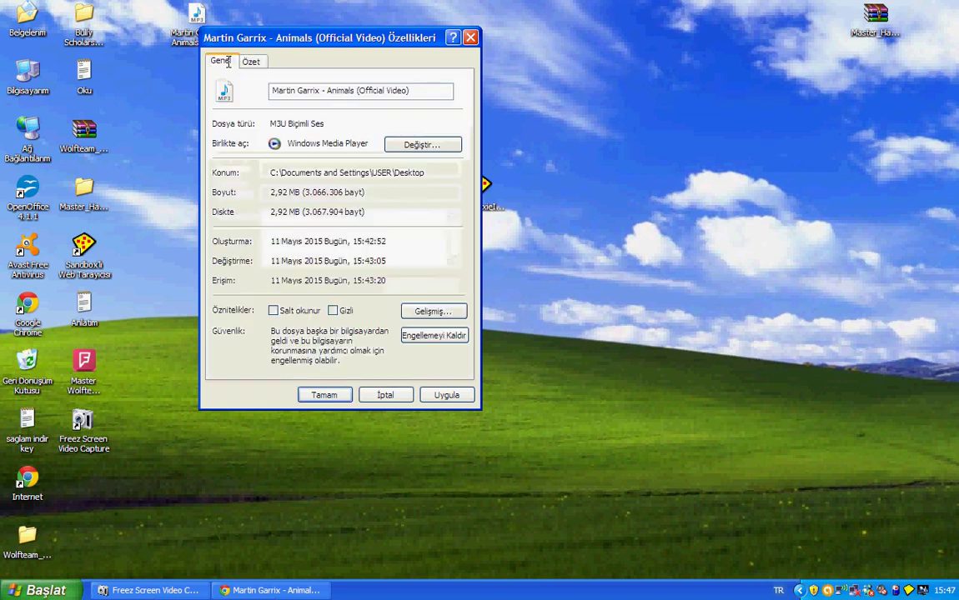
pyautogui.click(251, 61)
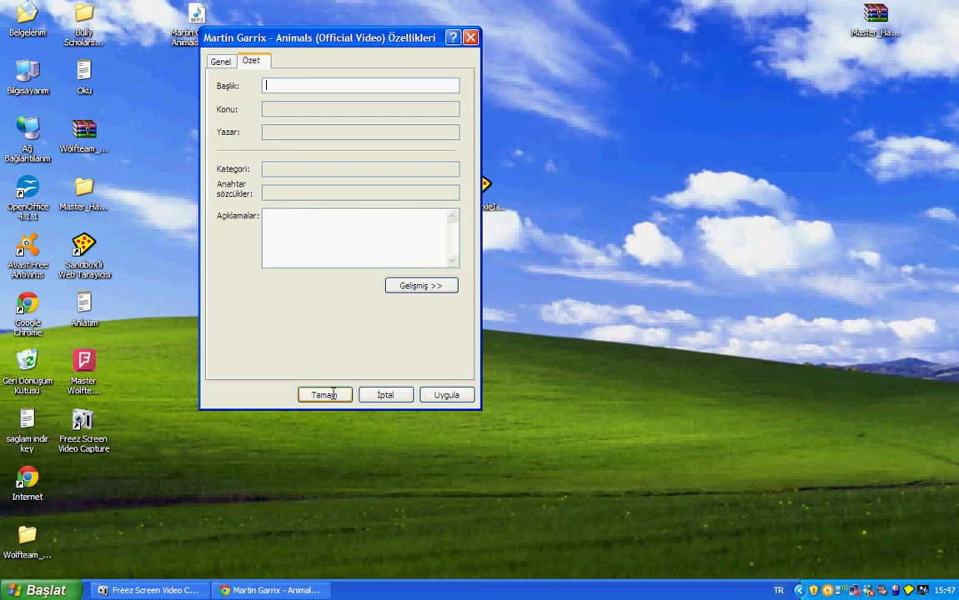
pyautogui.click(221, 61)
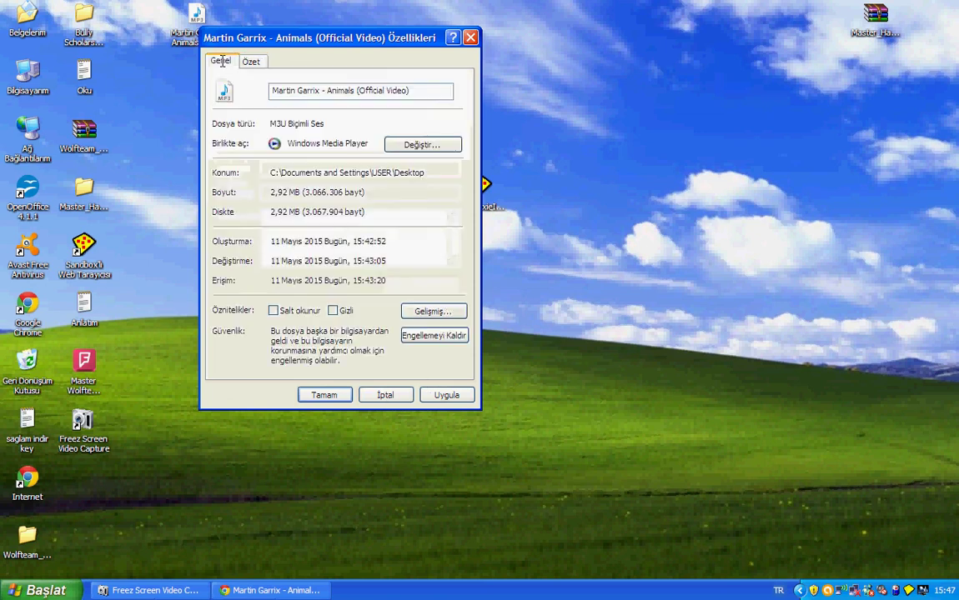
pyautogui.click(323, 393)
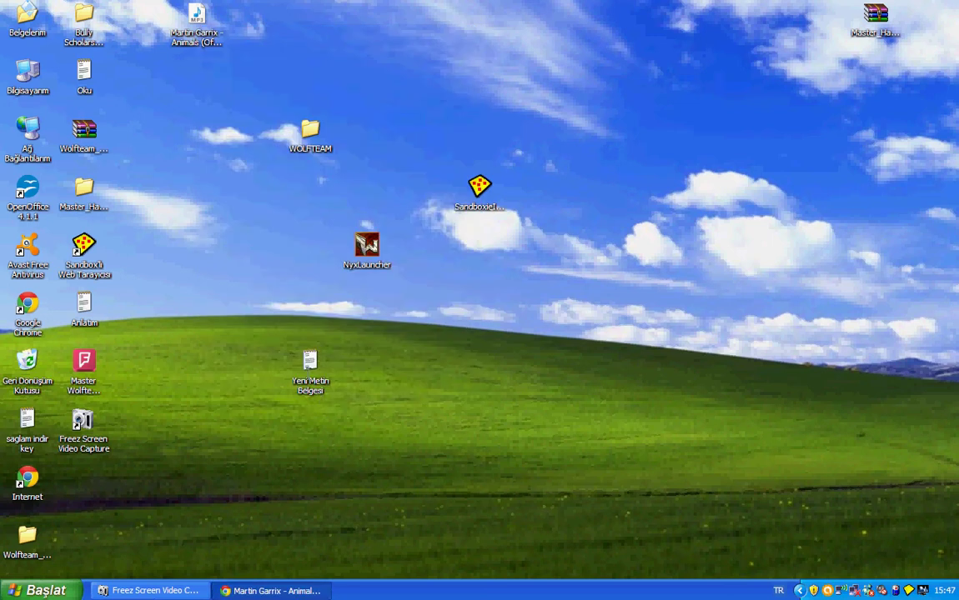
# - Open Yeni Metin Belgesi from the desktop and write the farewell "ve herkese iyigünler dilerim hoşça kalın."
pyautogui.doubleClick(308, 362)
pyautogui.write('v')
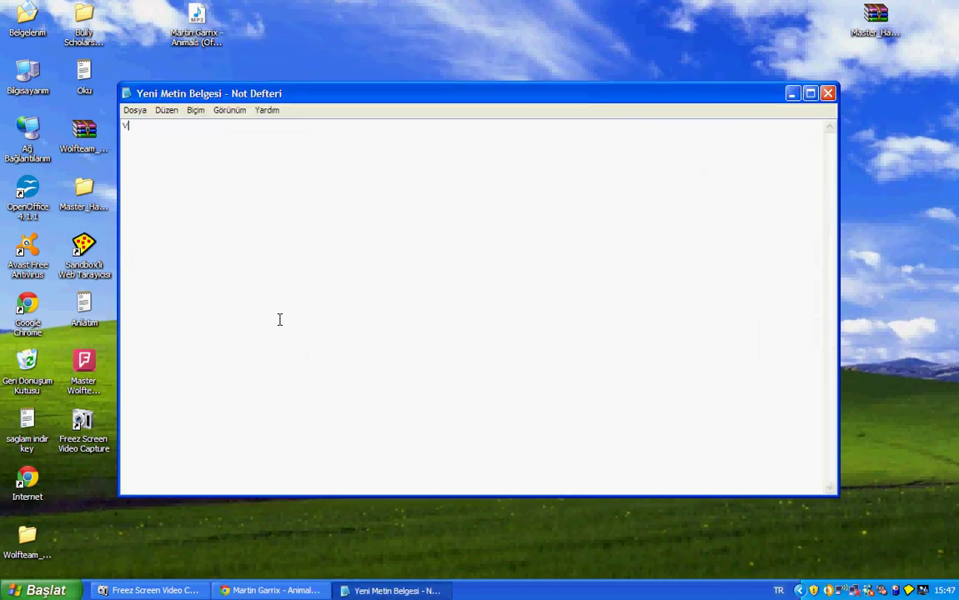
pyautogui.write('e herkese iyigün')
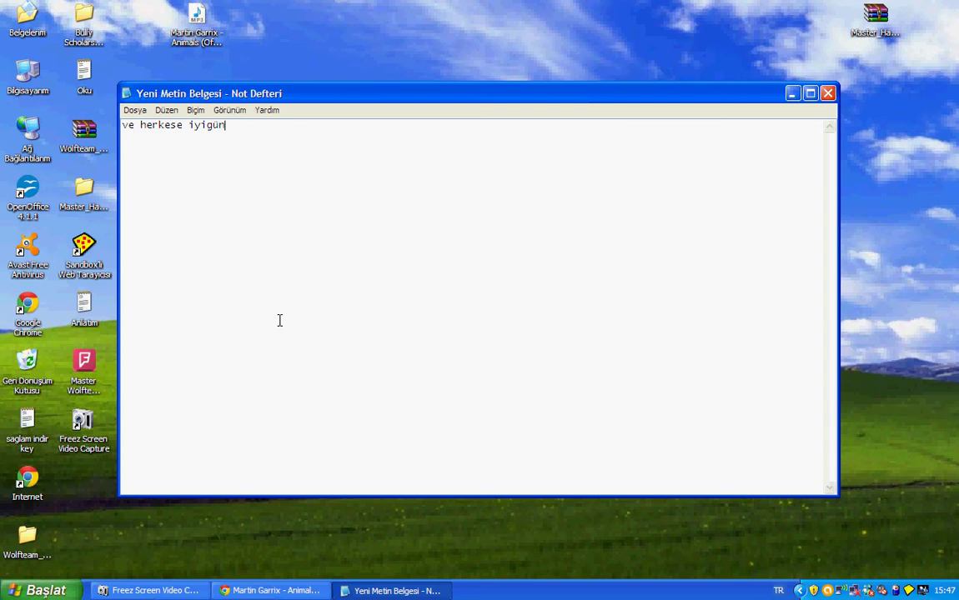
pyautogui.write('ler dilerim')
pyautogui.write('ho')
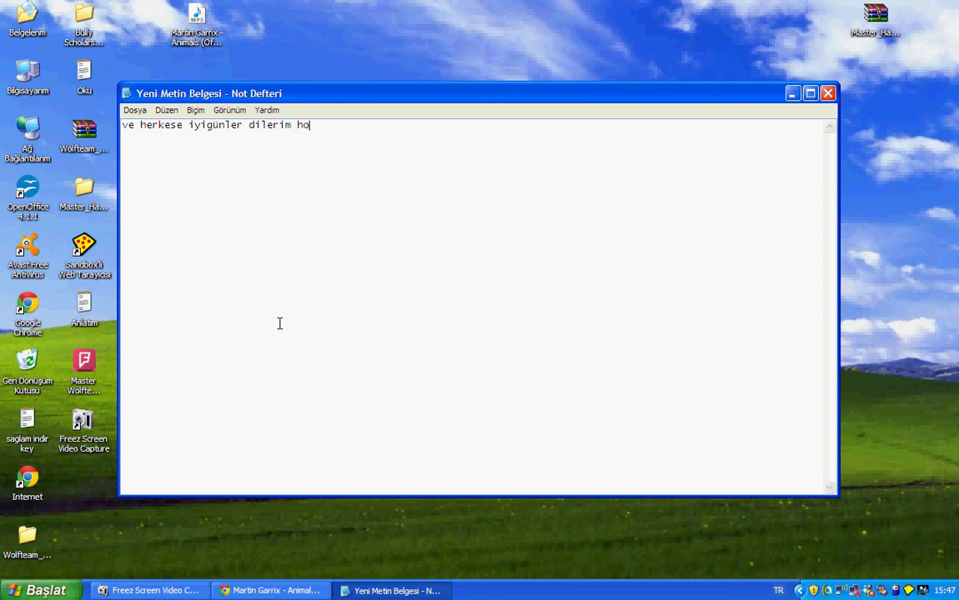
pyautogui.write('şça kalın.')
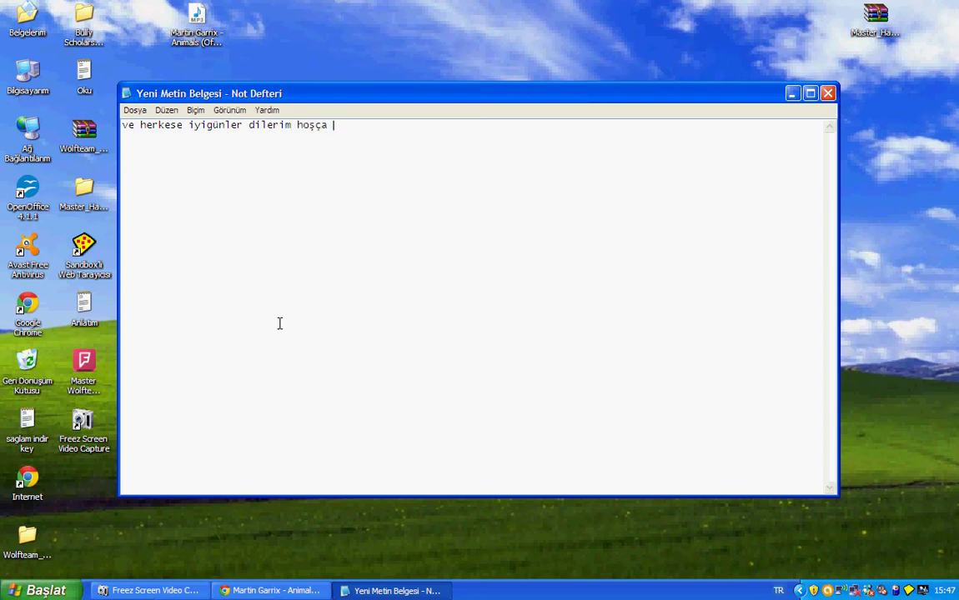